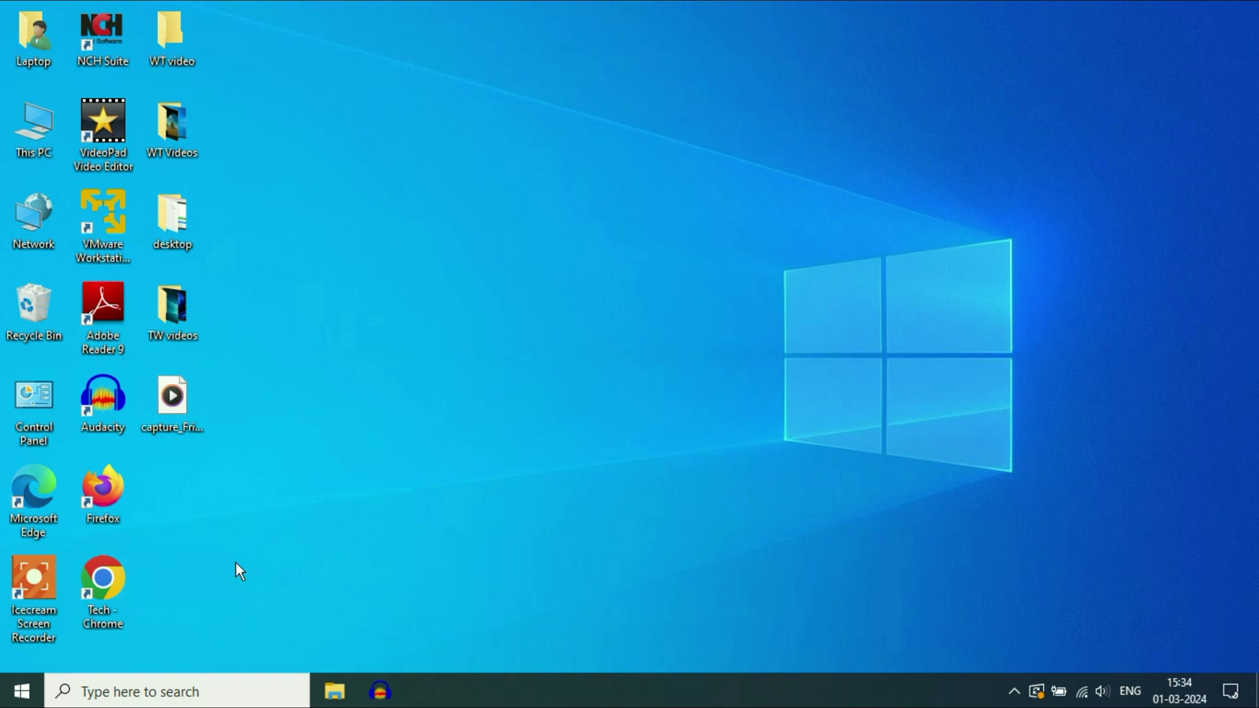
Launch Disk Cleanup from a 'diskcl' Start search and scan drive (C:).
{"action": "left_click", "coordinate": [22, 692]}
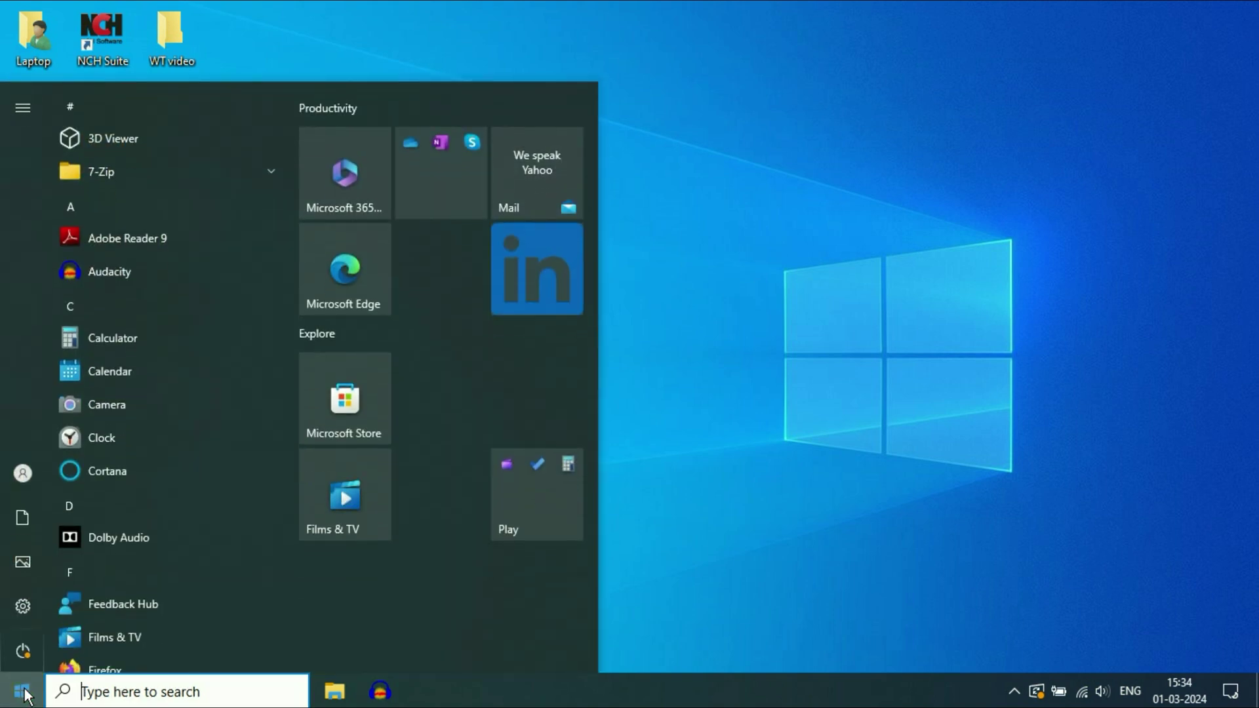
{"action": "type", "text": "diskcl"}
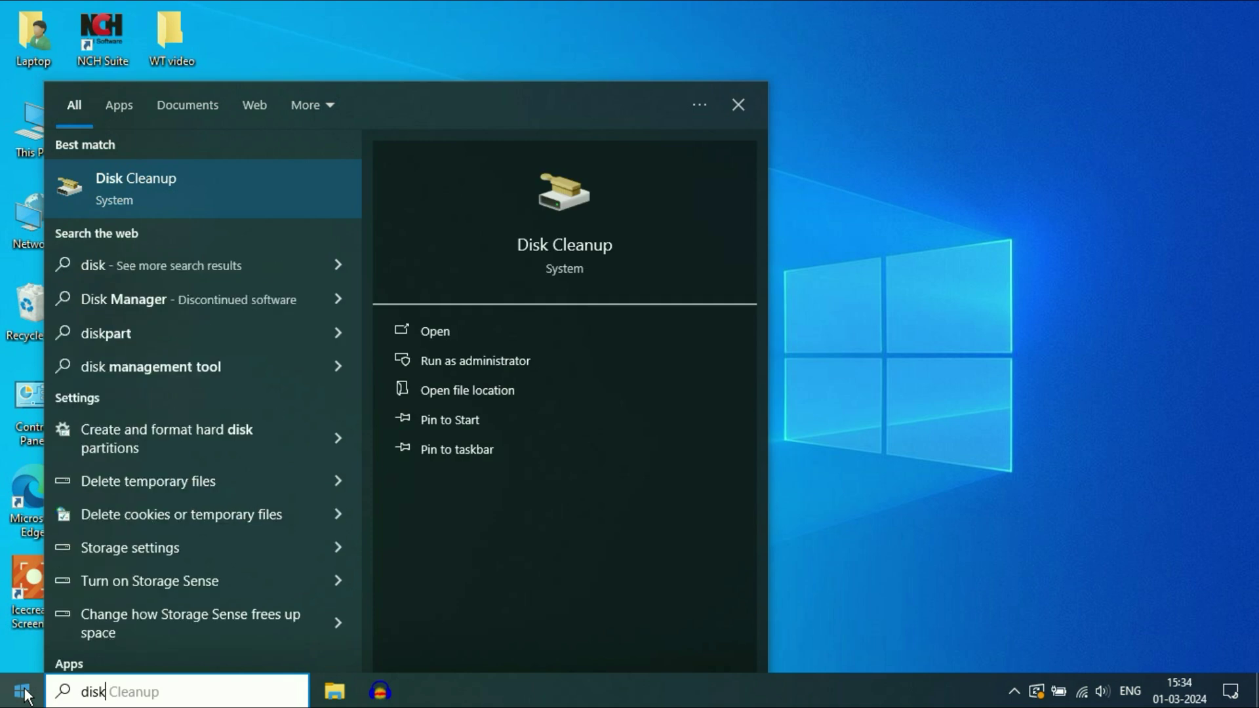
{"action": "left_click", "coordinate": [160, 189]}
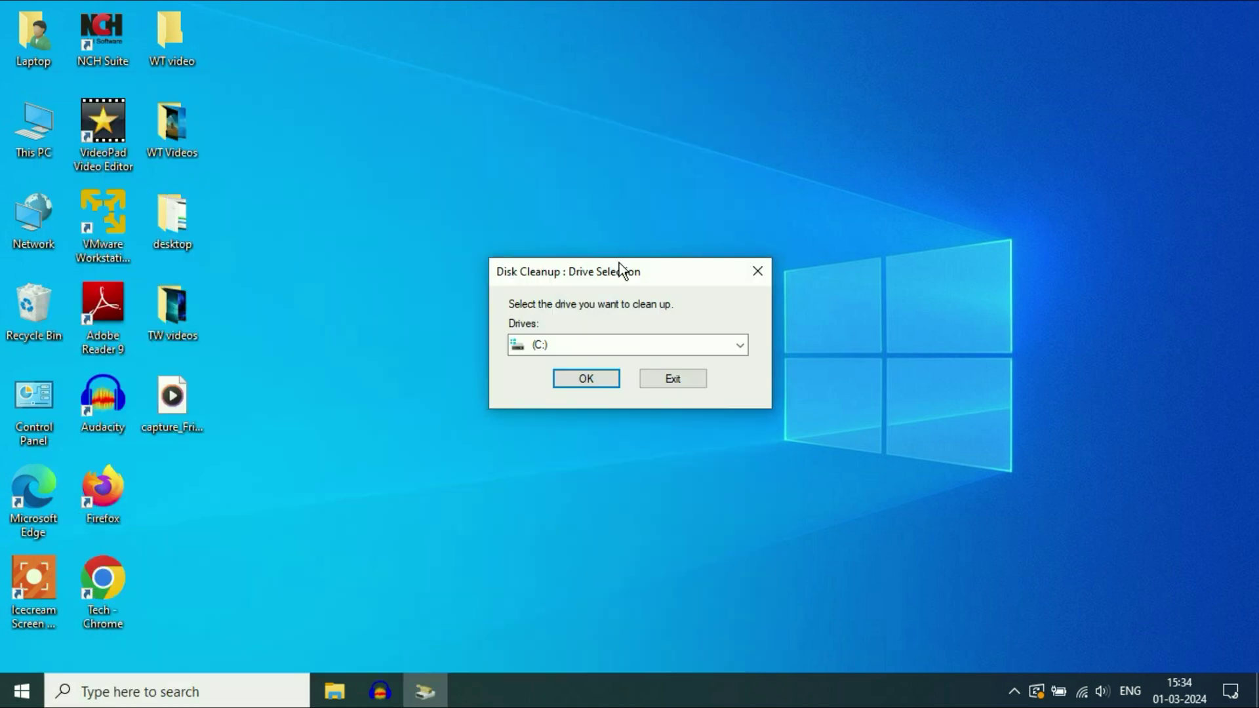
{"action": "left_click", "coordinate": [737, 345]}
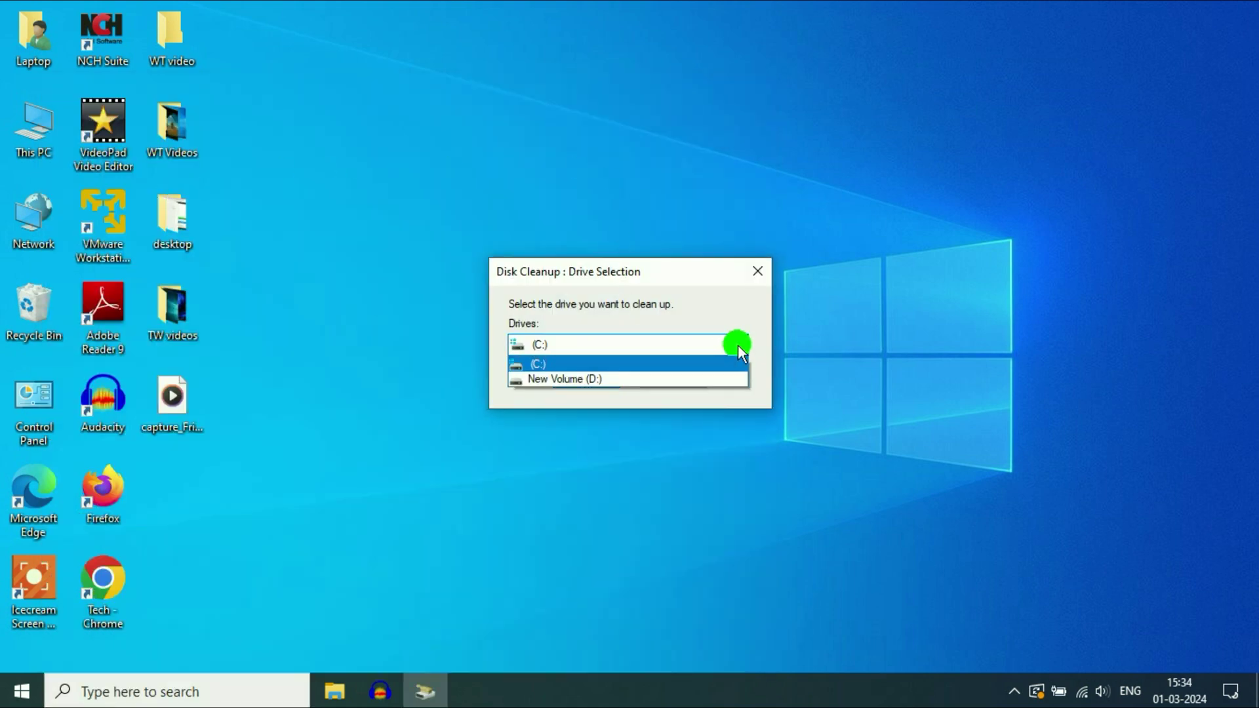
{"action": "left_click", "coordinate": [550, 365]}
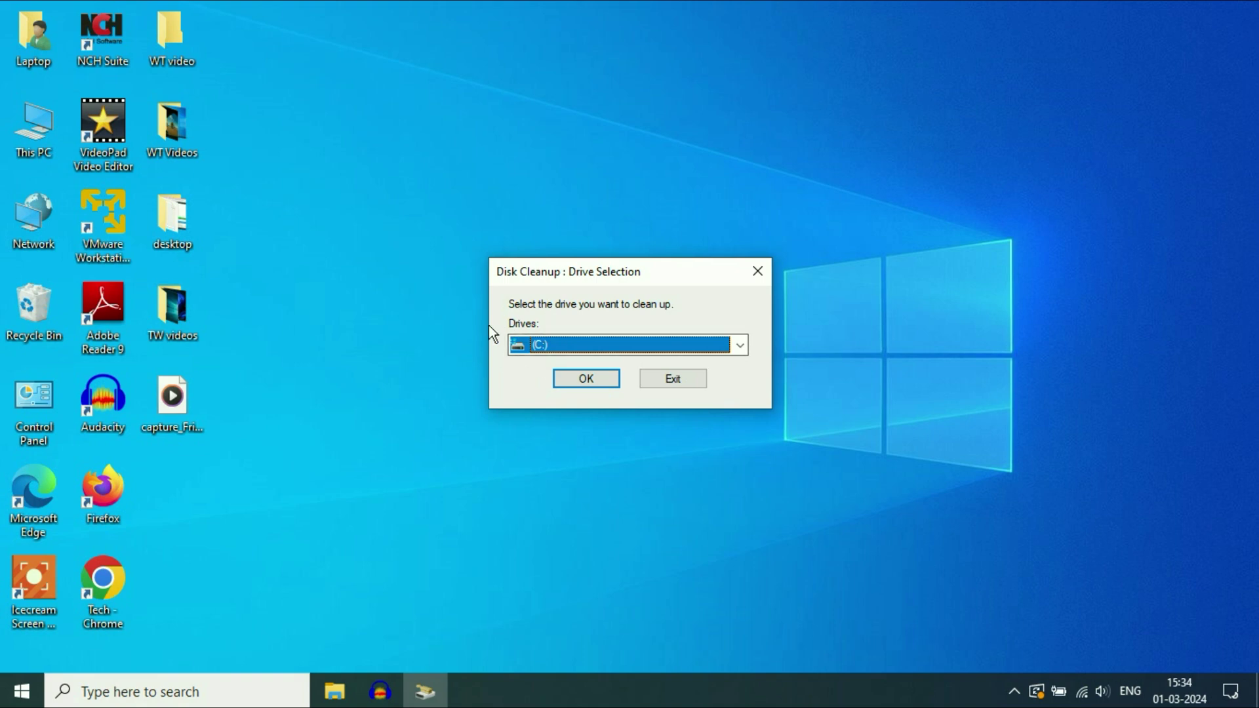
{"action": "left_click", "coordinate": [583, 380]}
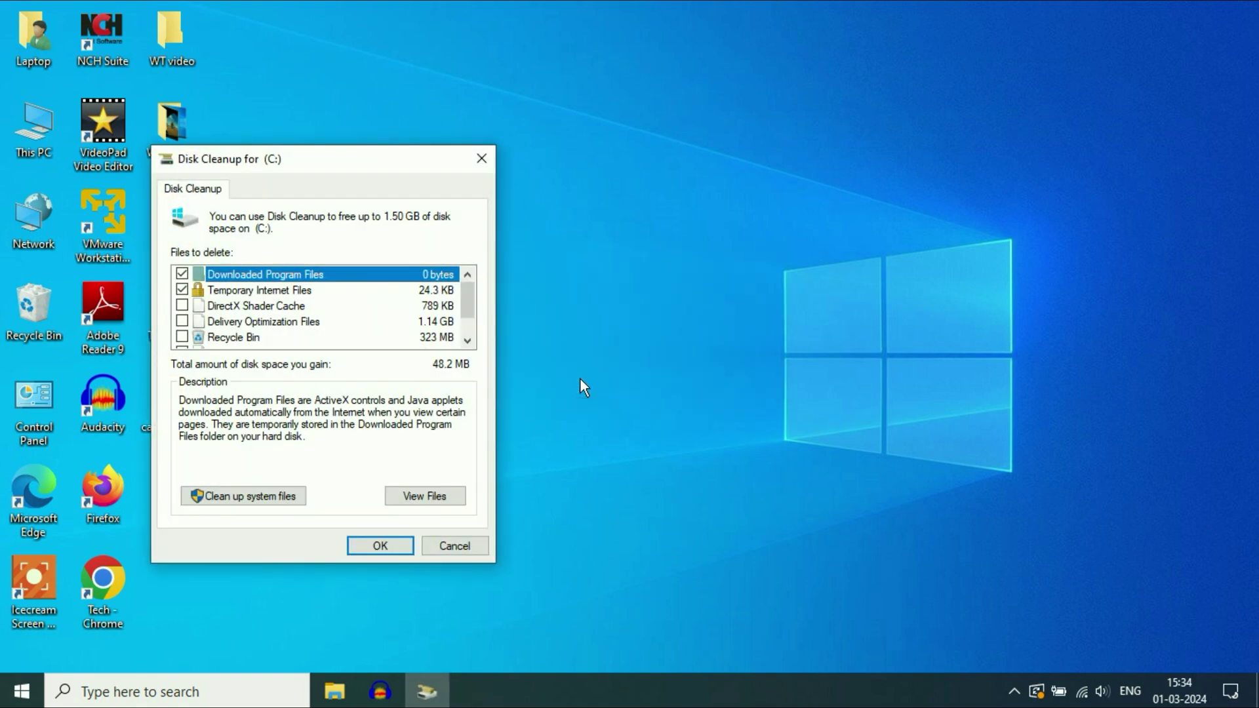
Tick DirectX Shader Cache, Delivery Optimization Files and Recycle Bin, then permanently delete the files.
{"action": "left_click_drag", "start_coordinate": [348, 163], "coordinate": [629, 127]}
{"action": "left_click", "coordinate": [421, 266]}
{"action": "left_click", "coordinate": [421, 281]}
{"action": "left_click", "coordinate": [421, 297]}
{"action": "scroll", "coordinate": [433, 288], "scroll_direction": "down", "scroll_amount": 1}
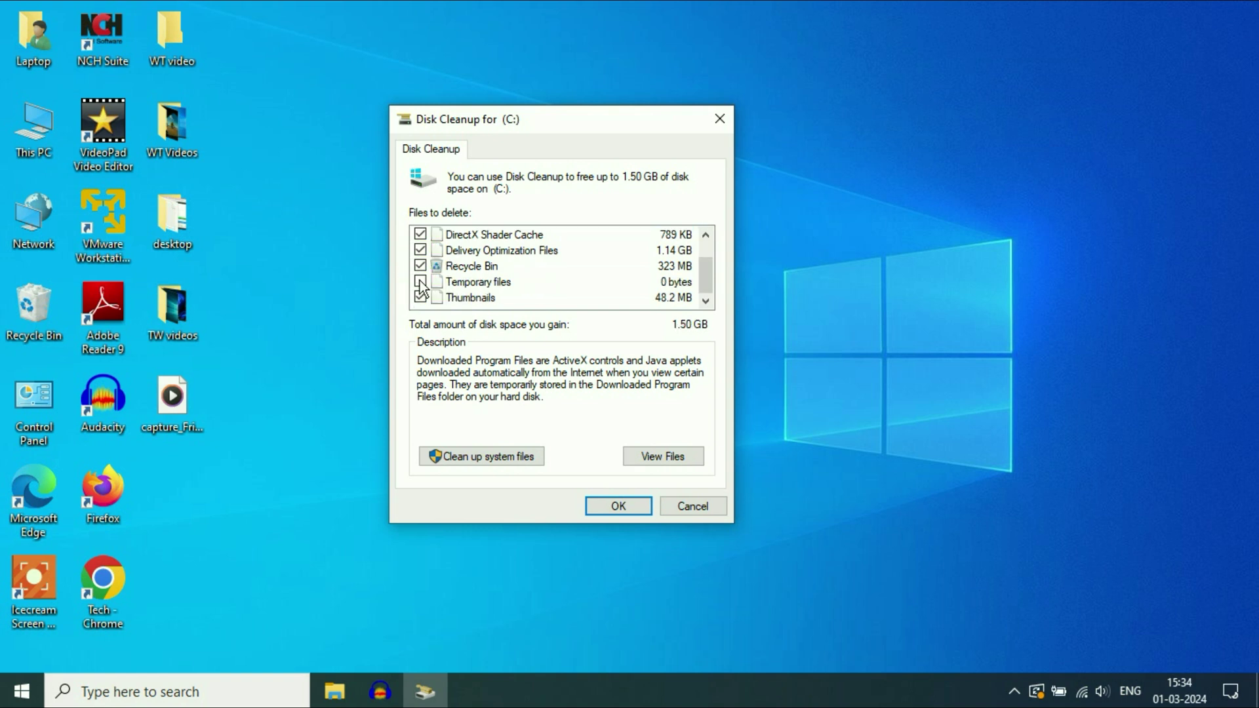
{"action": "scroll", "coordinate": [451, 293], "scroll_direction": "up", "scroll_amount": 1}
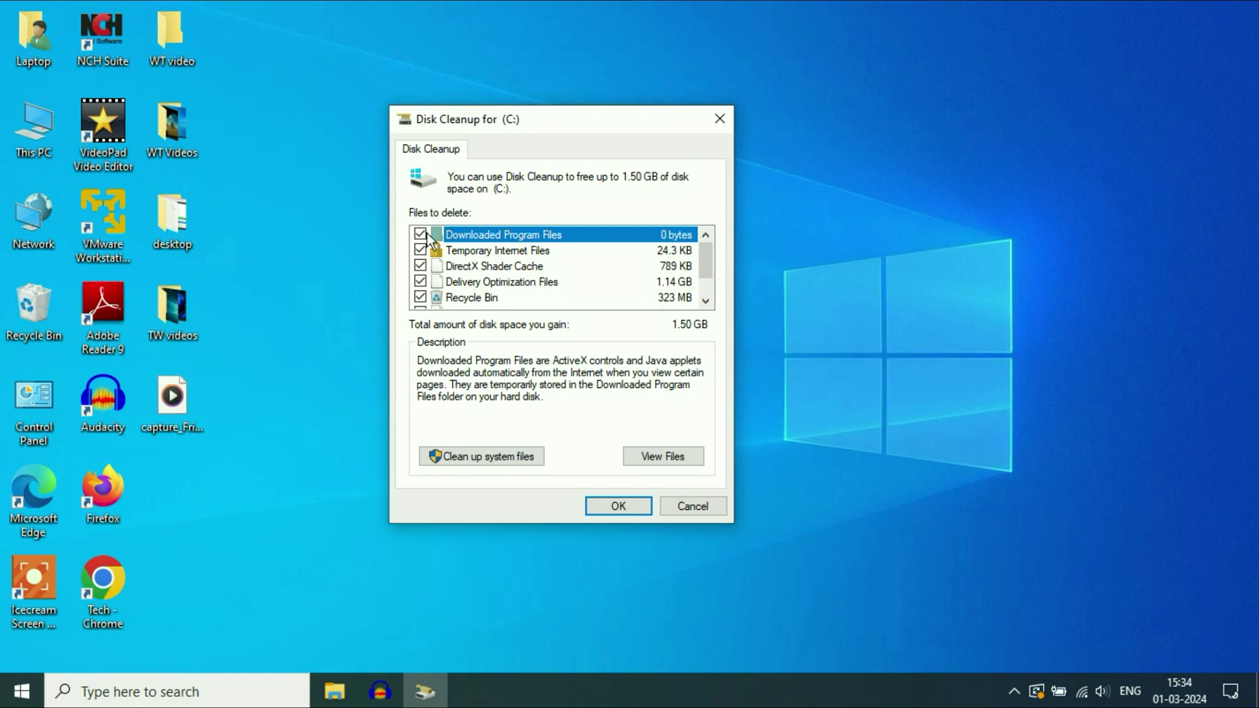
{"action": "scroll", "coordinate": [433, 289], "scroll_direction": "down", "scroll_amount": 1}
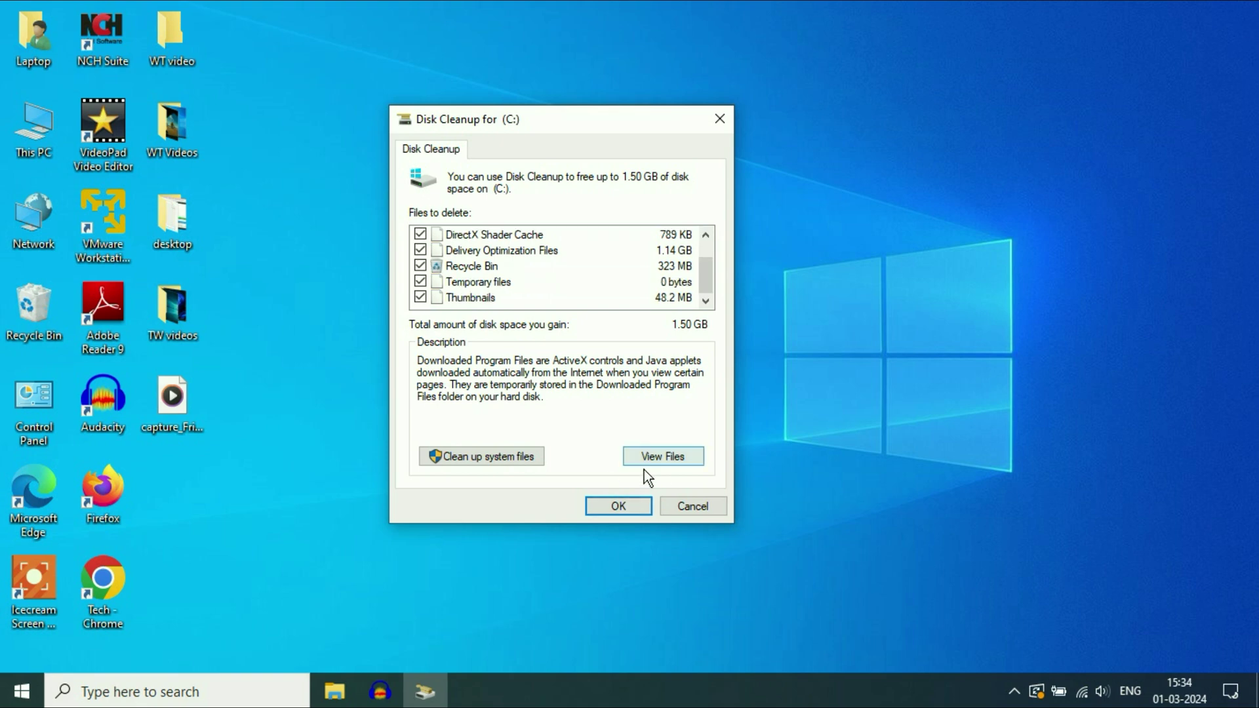
{"action": "left_click", "coordinate": [620, 506]}
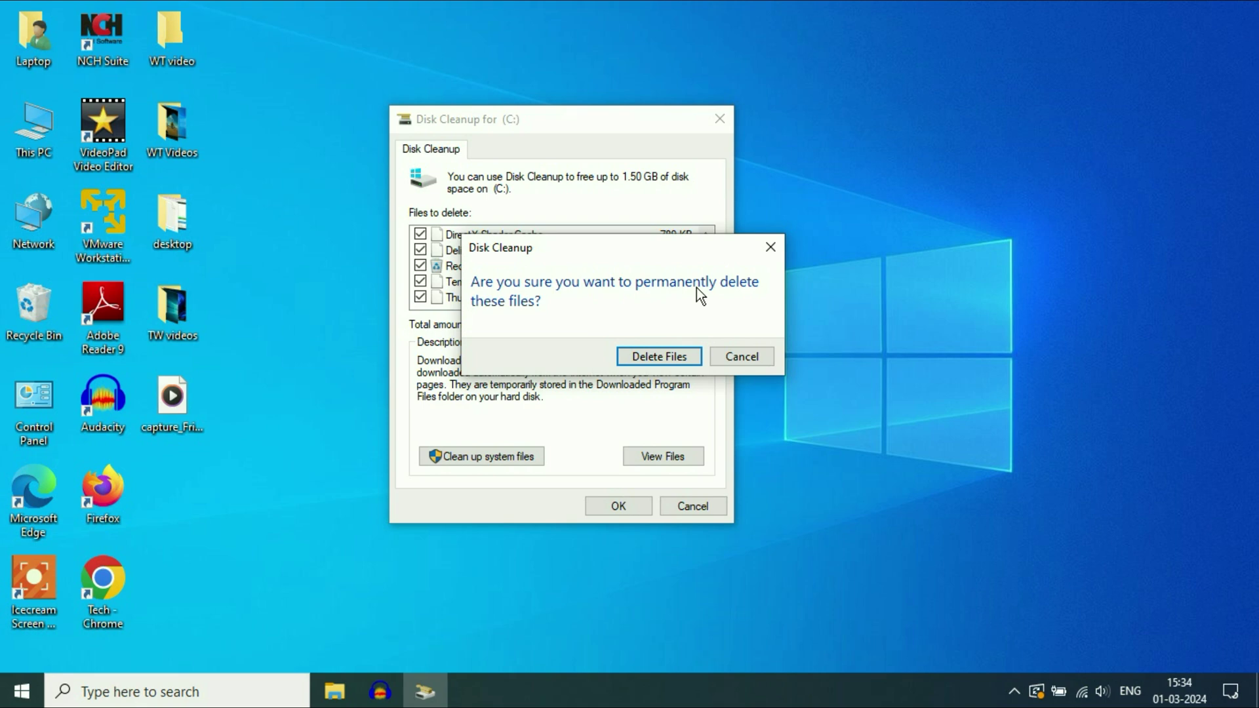
{"action": "left_click", "coordinate": [666, 358]}
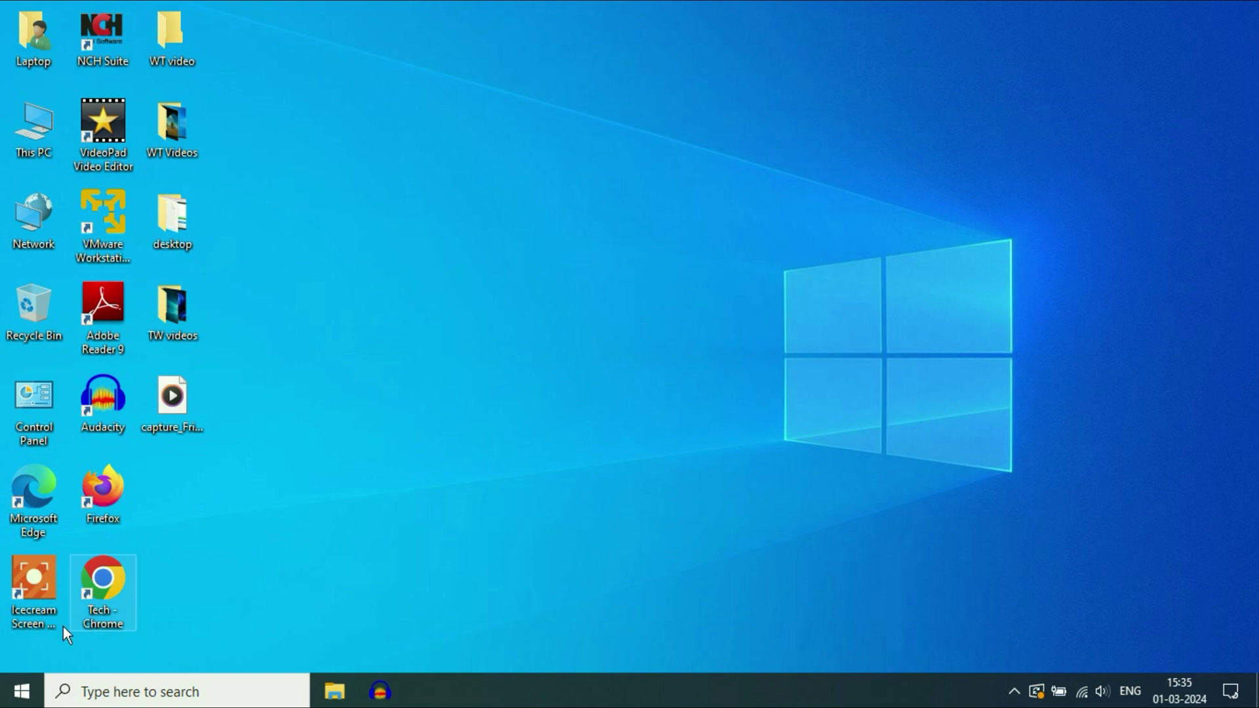
Go to Settings > Privacy > Background apps.
{"action": "left_click", "coordinate": [21, 690]}
{"action": "mouse_move", "coordinate": [22, 607]}
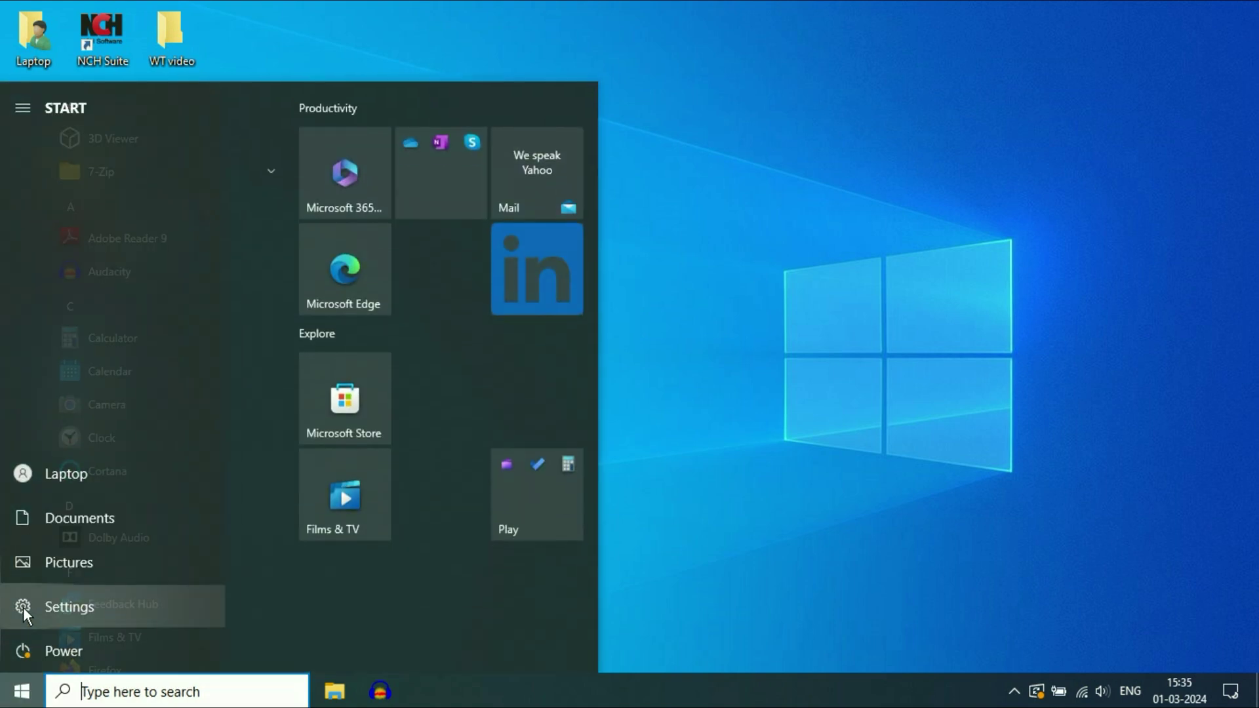
{"action": "left_click", "coordinate": [84, 604]}
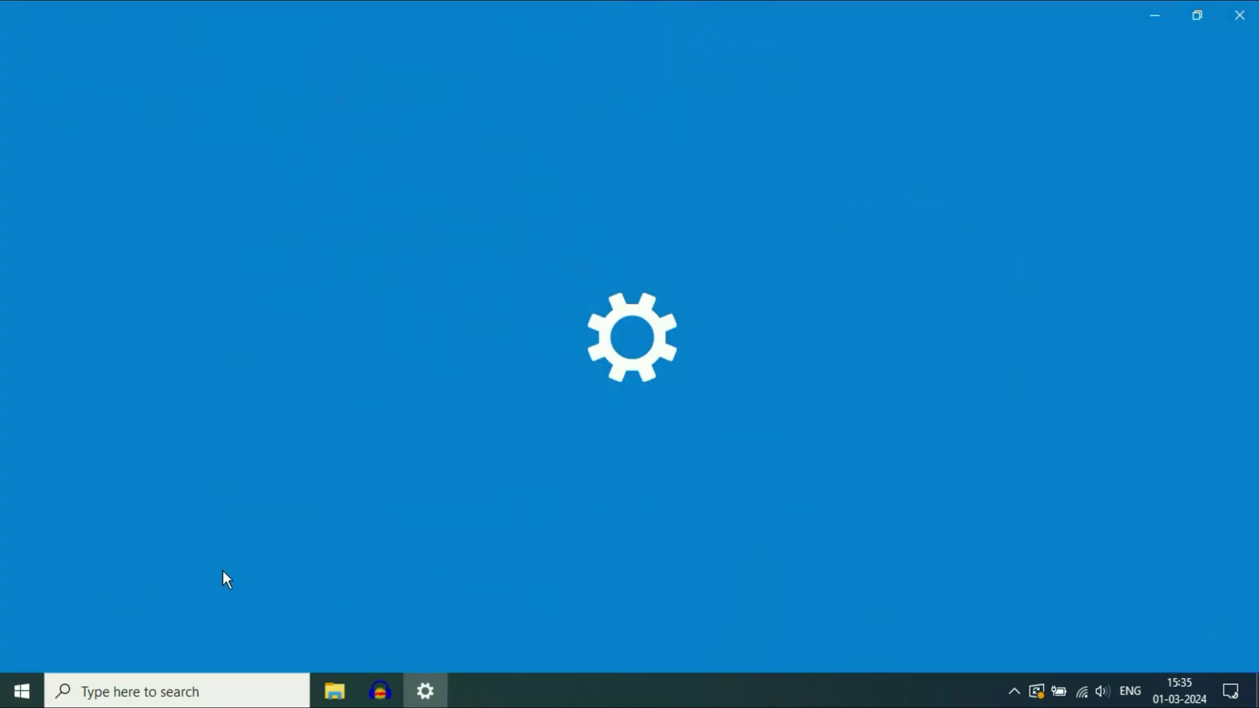
{"action": "left_click", "coordinate": [344, 509]}
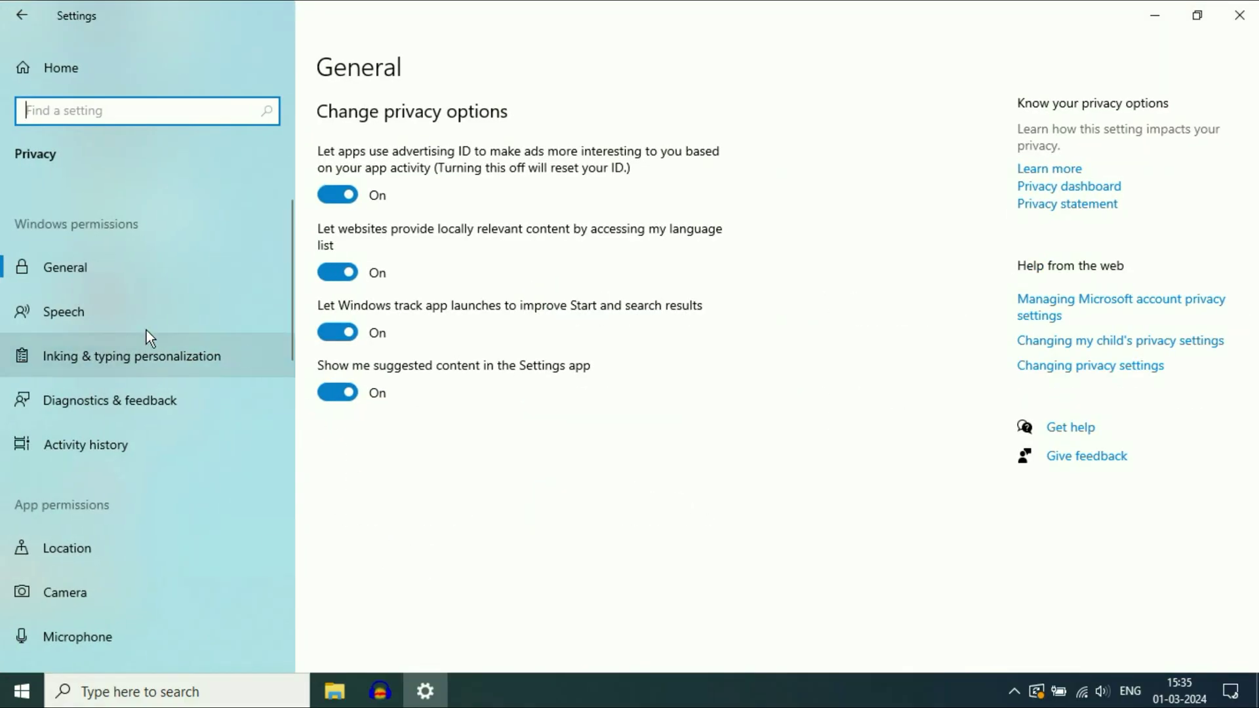
{"action": "scroll", "coordinate": [101, 320], "scroll_direction": "down", "scroll_amount": 3}
{"action": "scroll", "coordinate": [101, 320], "scroll_direction": "down", "scroll_amount": 6}
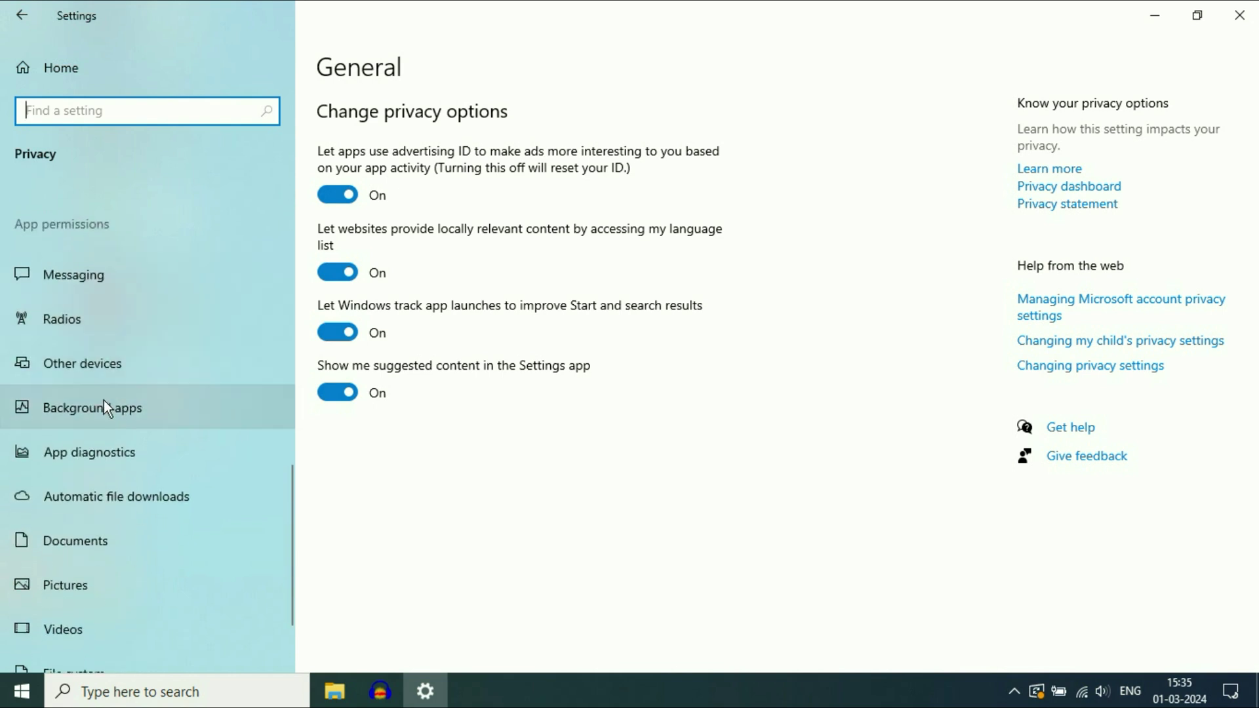
{"action": "left_click", "coordinate": [98, 411]}
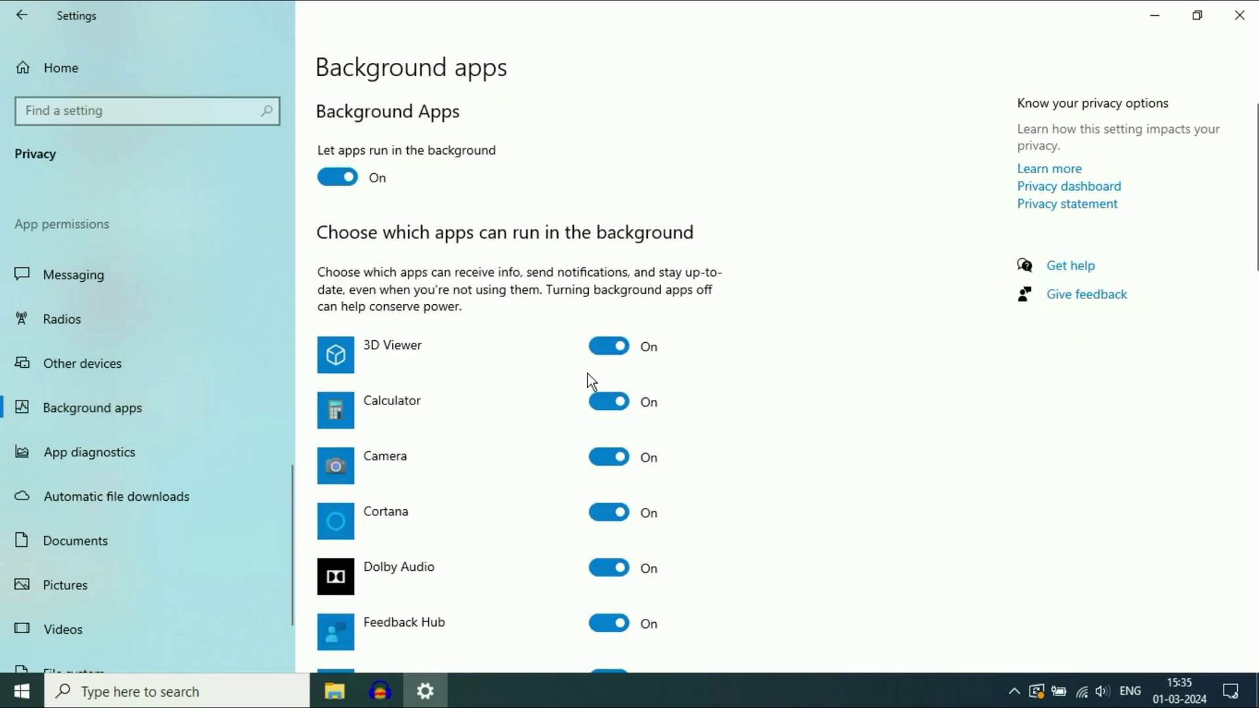
Switch 'Let apps run in the background' Off and close Settings.
{"action": "scroll", "coordinate": [718, 359], "scroll_direction": "down", "scroll_amount": 8}
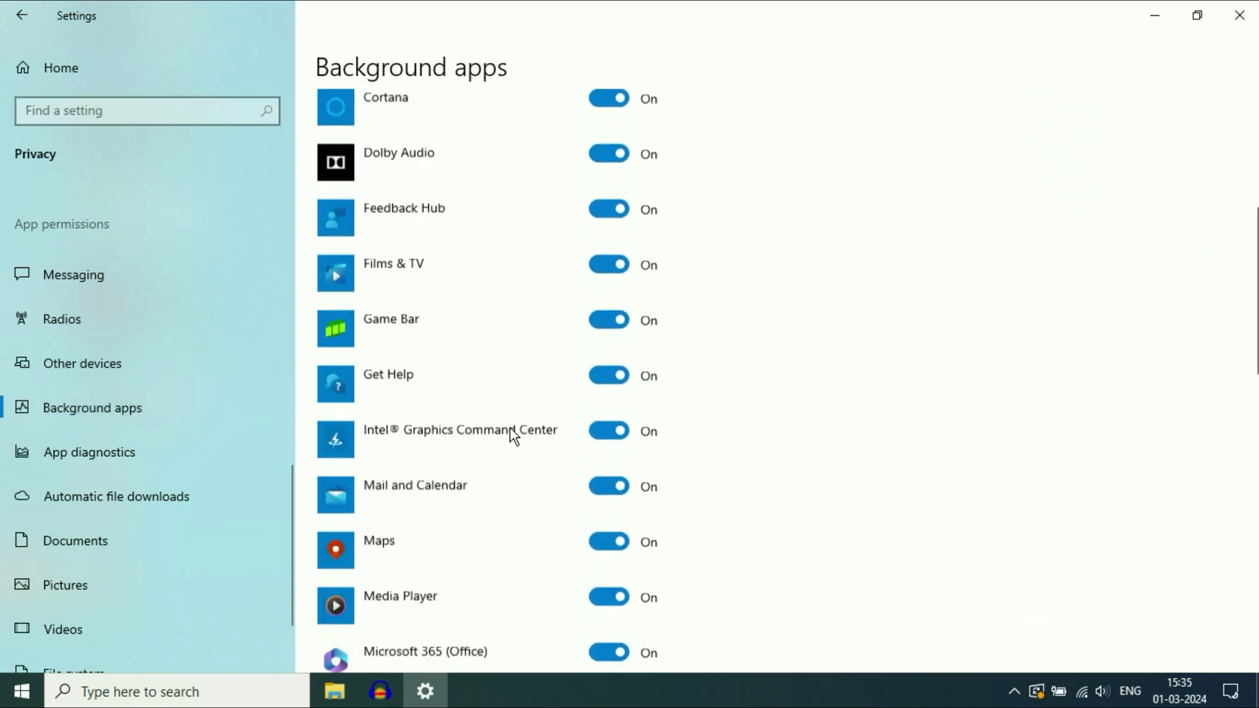
{"action": "scroll", "coordinate": [524, 535], "scroll_direction": "up", "scroll_amount": 8}
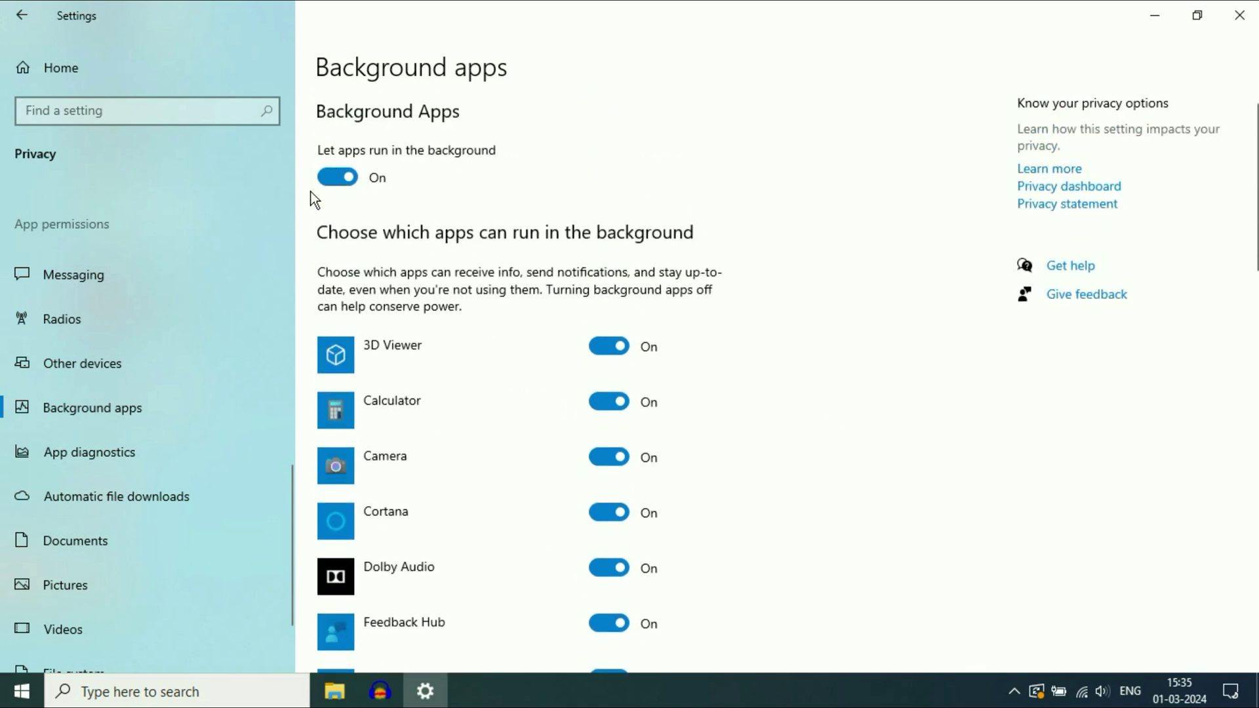
{"action": "left_click", "coordinate": [336, 183]}
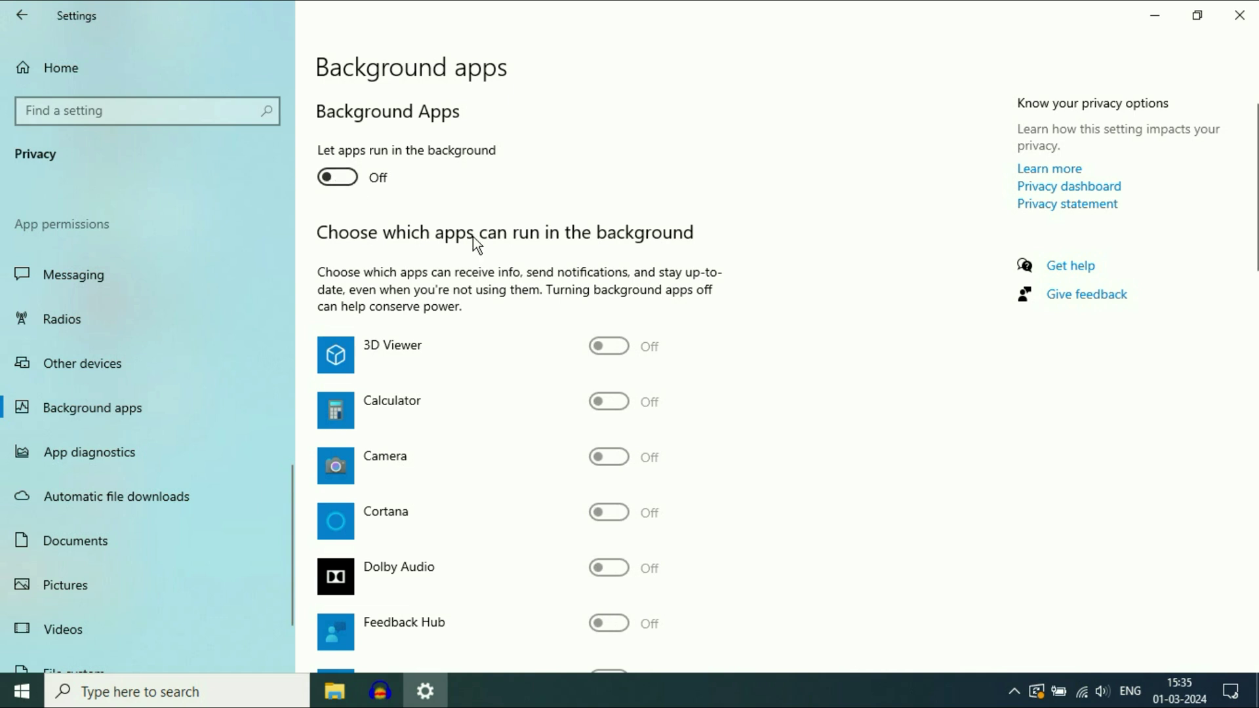
{"action": "scroll", "coordinate": [623, 495], "scroll_direction": "down", "scroll_amount": 5}
{"action": "scroll", "coordinate": [624, 495], "scroll_direction": "up", "scroll_amount": 5}
{"action": "left_click", "coordinate": [1239, 14]}
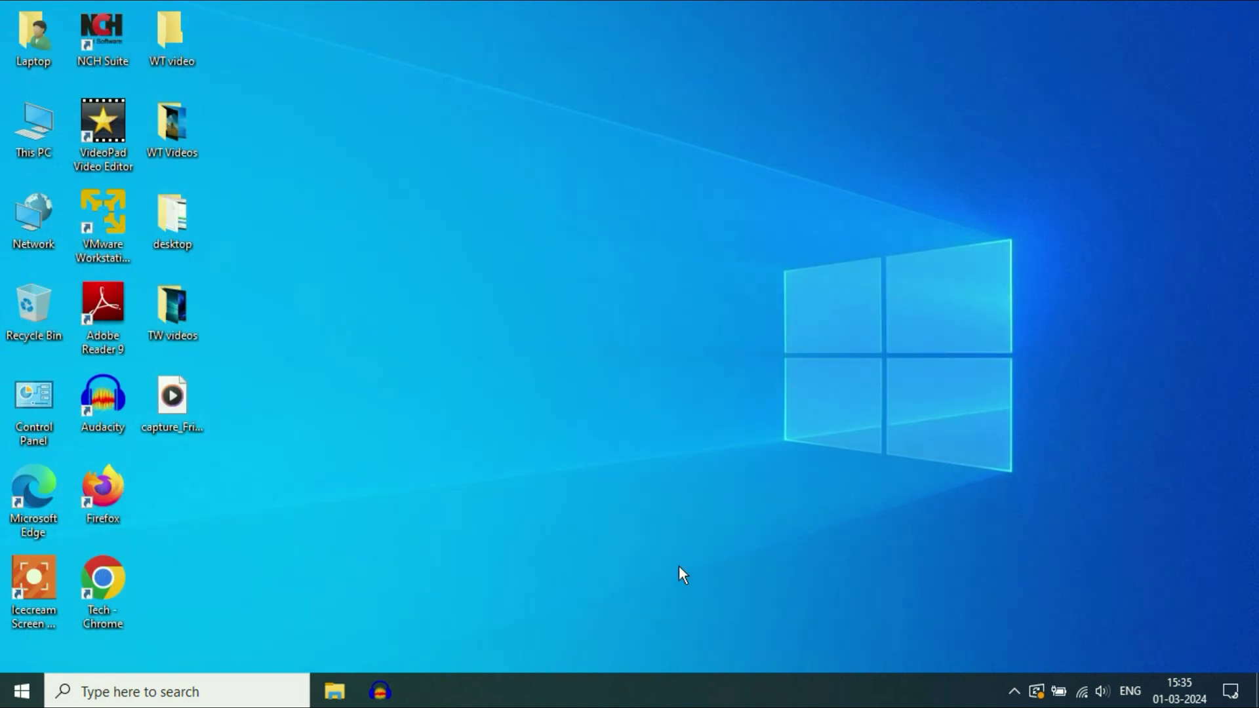
Open Task Manager from the taskbar in detailed view on the Startup tab.
{"action": "right_click", "coordinate": [852, 696]}
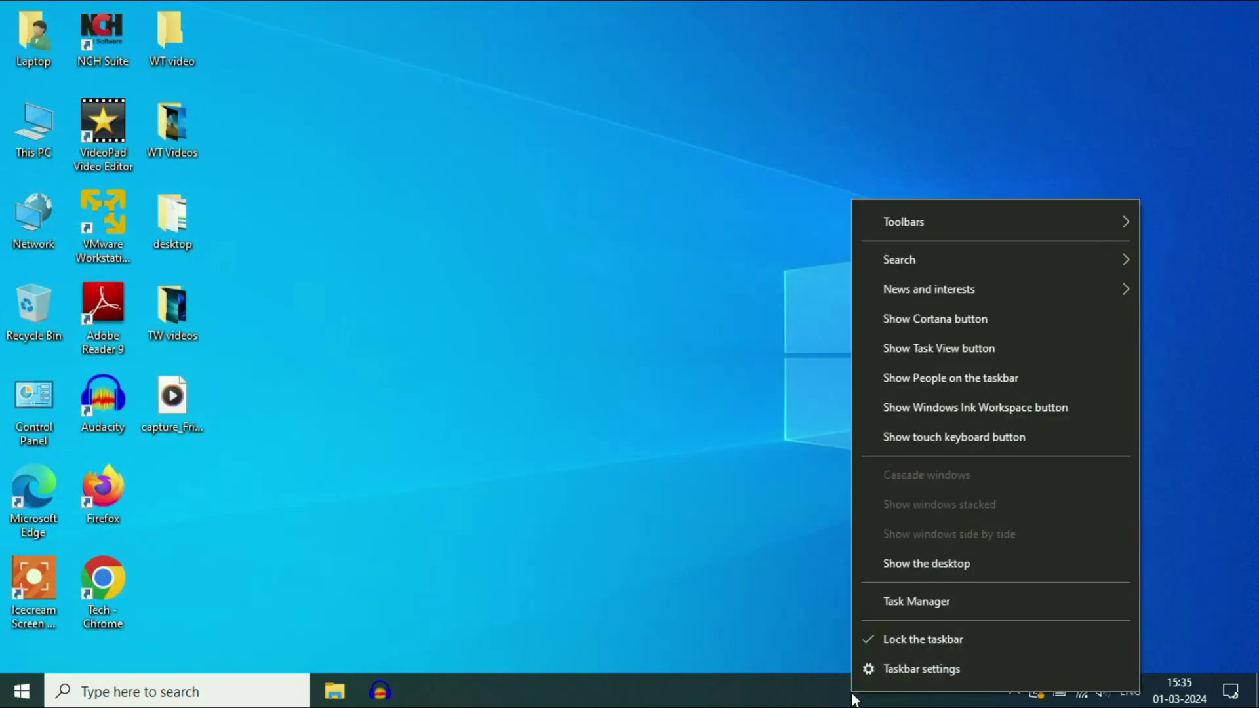
{"action": "left_click", "coordinate": [926, 604]}
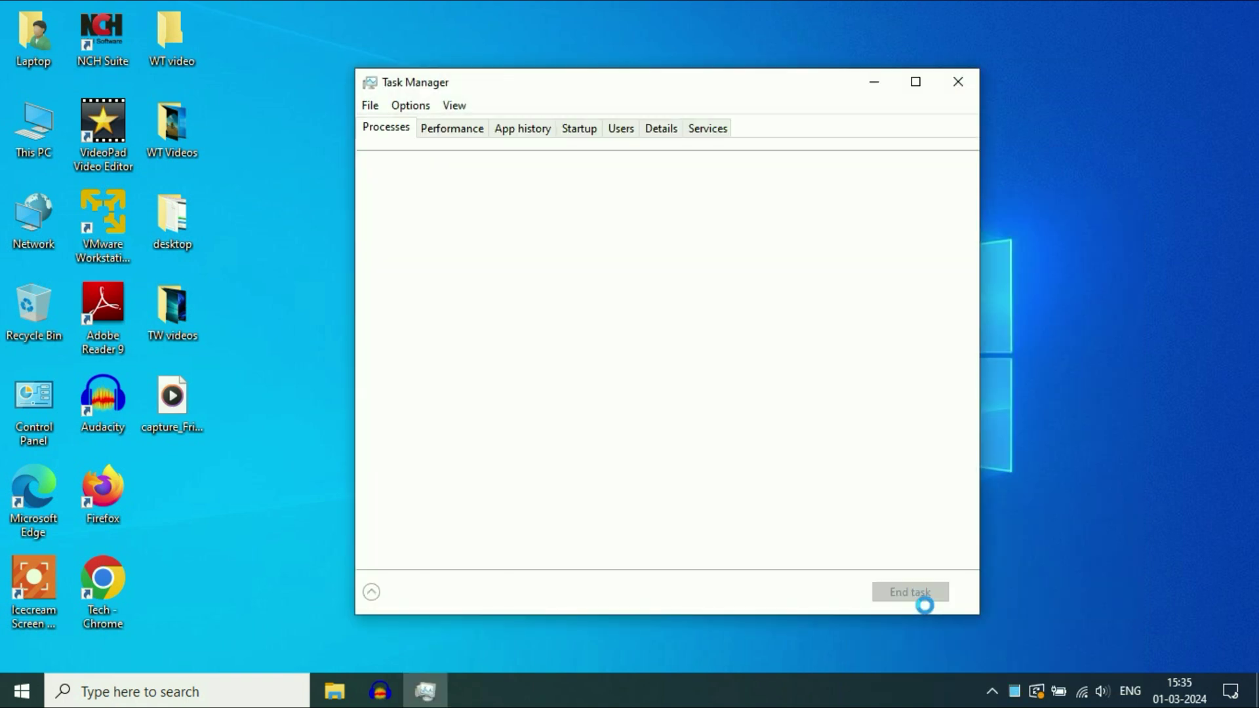
{"action": "left_click", "coordinate": [371, 598]}
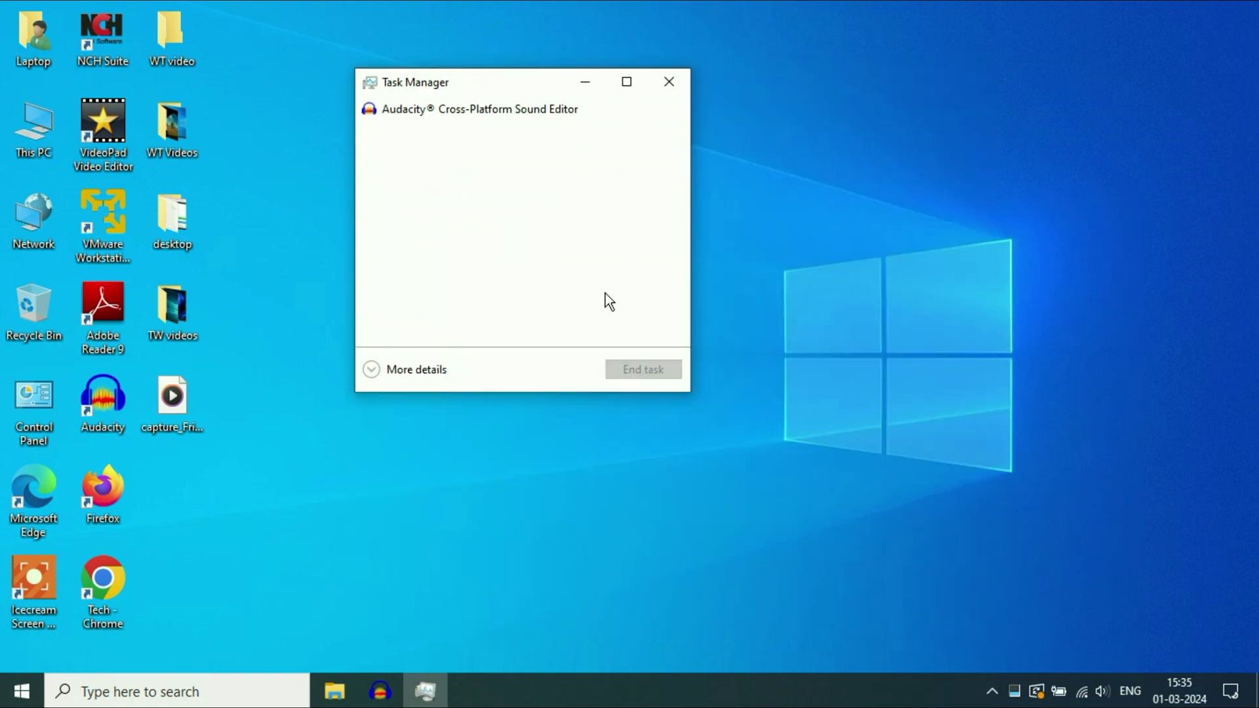
{"action": "left_click", "coordinate": [369, 374]}
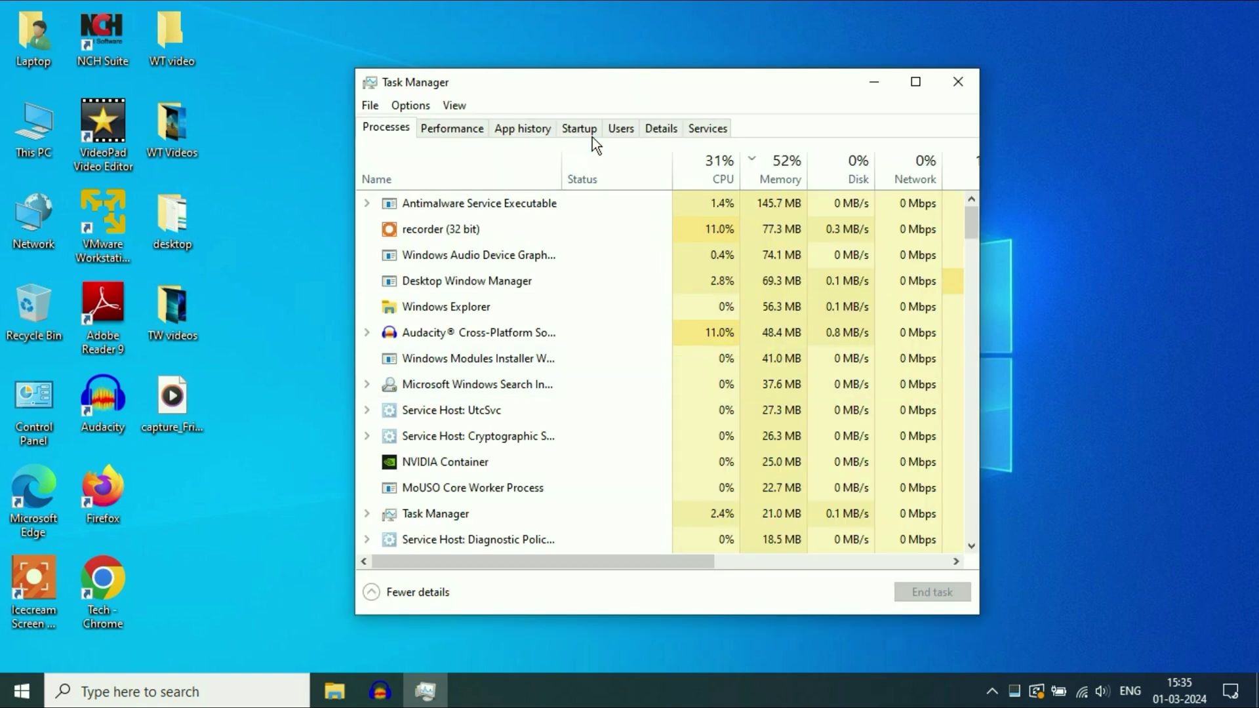
{"action": "left_click", "coordinate": [577, 130]}
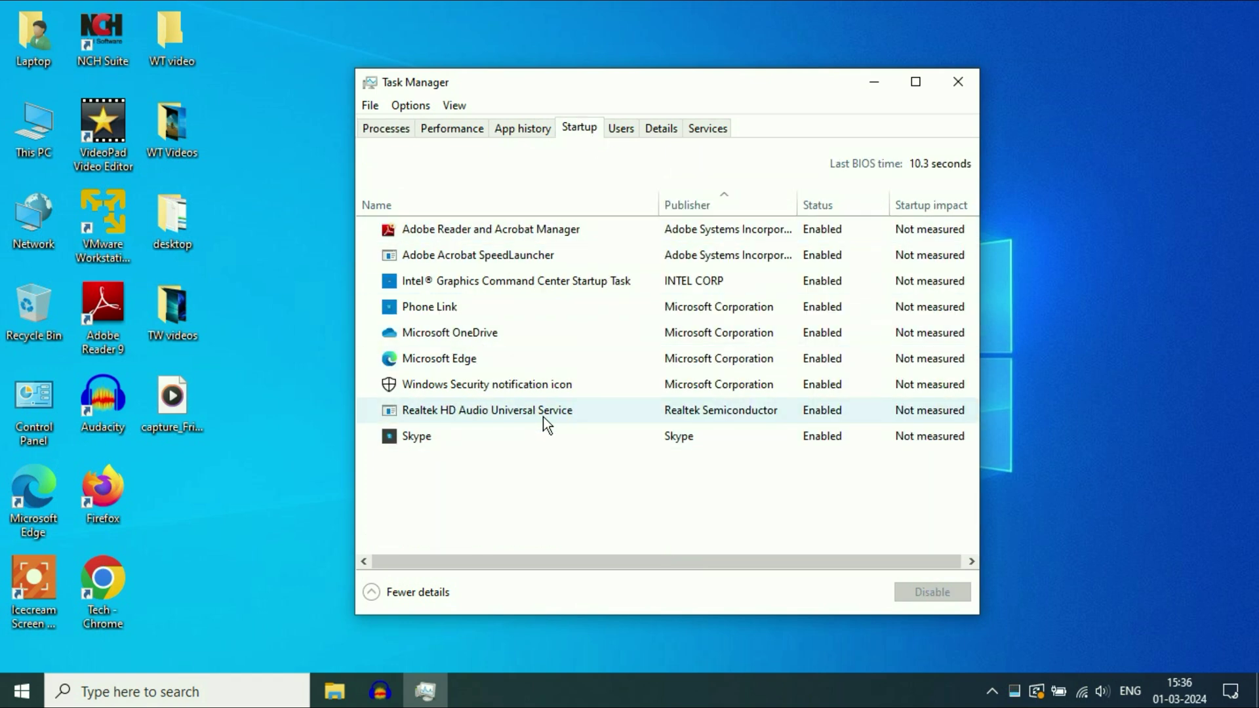
Disable Adobe Reader and Acrobat Manager, SpeedLauncher, Intel graphics, Phone Link and OneDrive at startup.
{"action": "right_click", "coordinate": [730, 230]}
{"action": "left_click", "coordinate": [746, 241]}
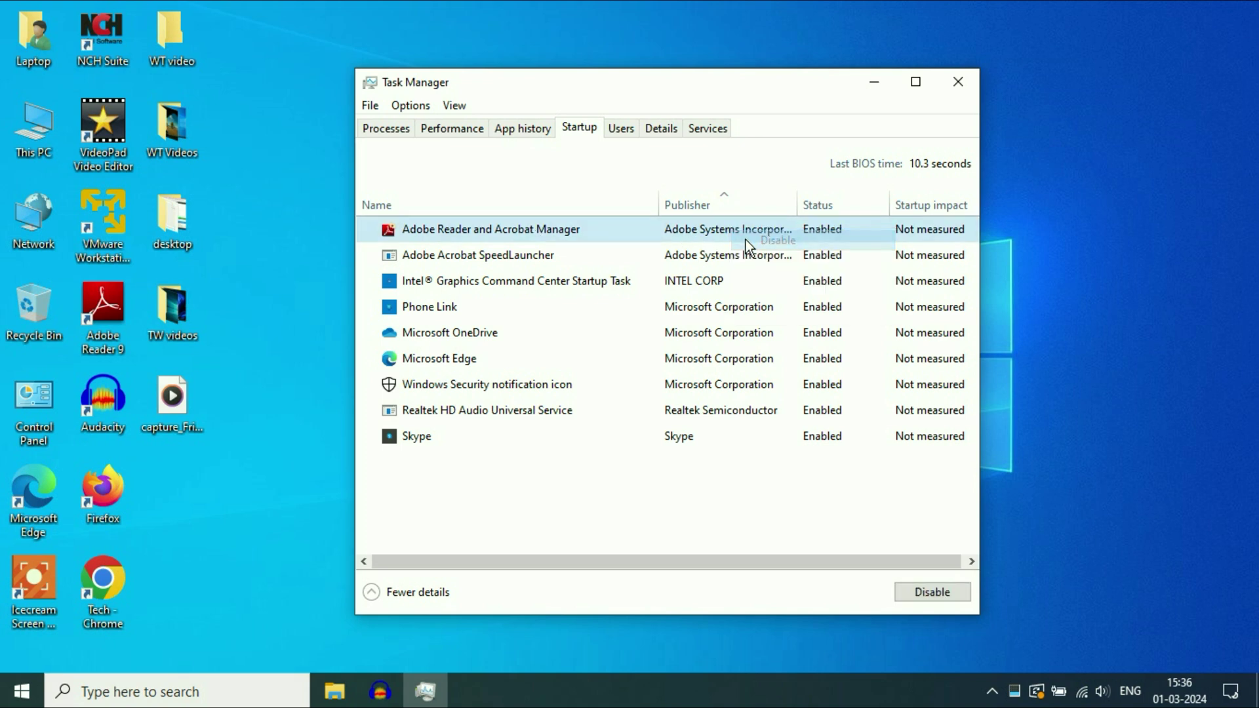
{"action": "right_click", "coordinate": [744, 263]}
{"action": "left_click", "coordinate": [750, 268]}
{"action": "right_click", "coordinate": [729, 279]}
{"action": "left_click", "coordinate": [730, 285]}
{"action": "right_click", "coordinate": [714, 303]}
{"action": "left_click", "coordinate": [721, 315]}
{"action": "right_click", "coordinate": [714, 336]}
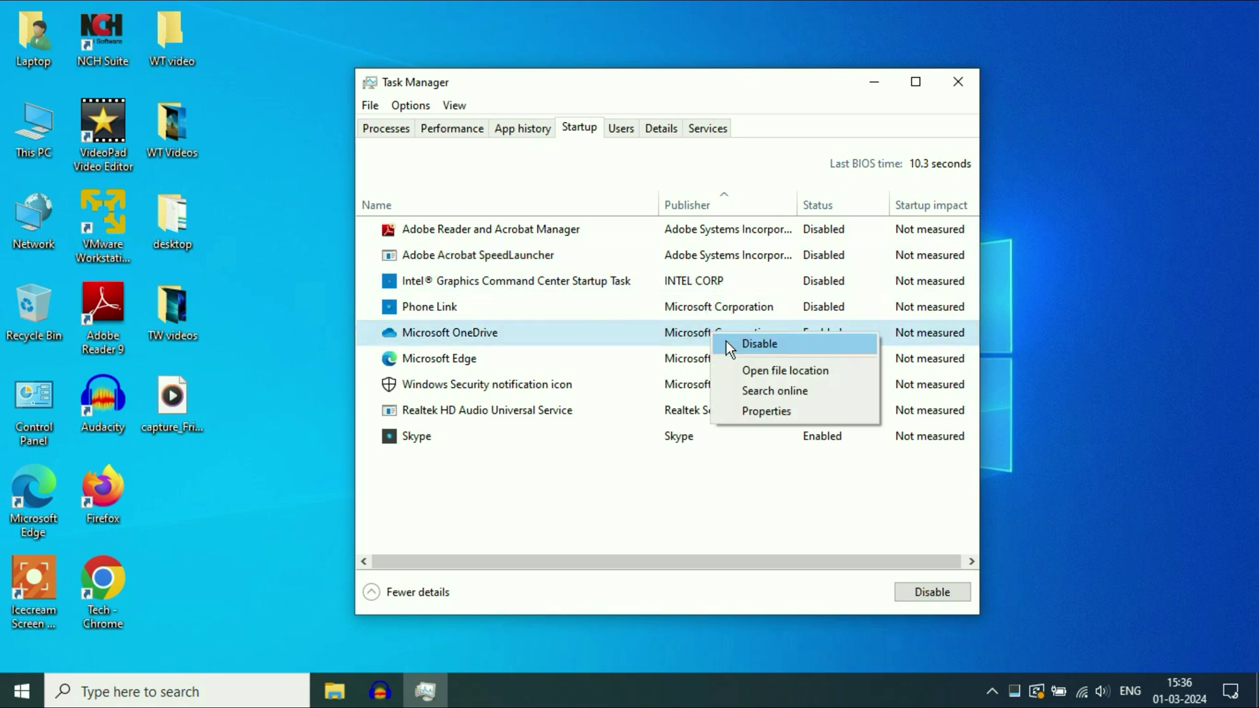
{"action": "left_click", "coordinate": [725, 342]}
Disable Edge, Windows Security notification, Realtek audio and Skype at startup, then close Task Manager.
{"action": "right_click", "coordinate": [706, 362]}
{"action": "left_click", "coordinate": [711, 369]}
{"action": "right_click", "coordinate": [724, 385]}
{"action": "left_click", "coordinate": [726, 391]}
{"action": "right_click", "coordinate": [714, 405]}
{"action": "left_click", "coordinate": [717, 413]}
{"action": "right_click", "coordinate": [700, 430]}
{"action": "left_click", "coordinate": [703, 436]}
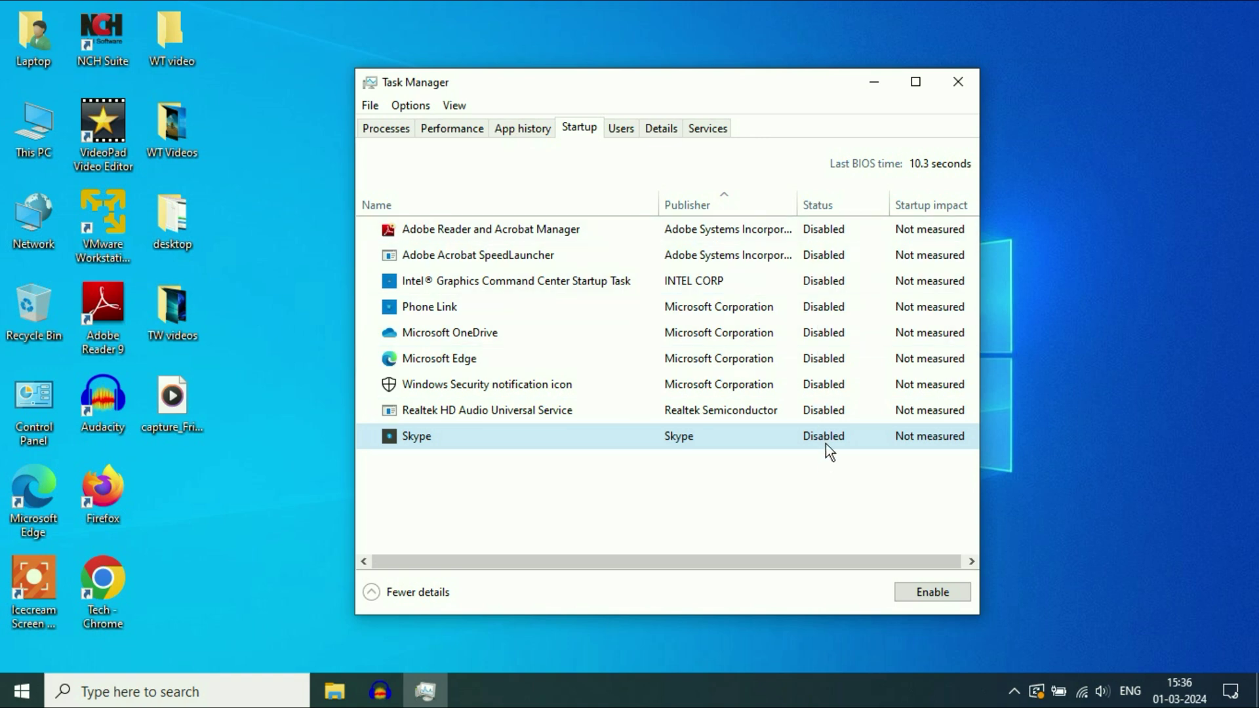
{"action": "left_click", "coordinate": [957, 80]}
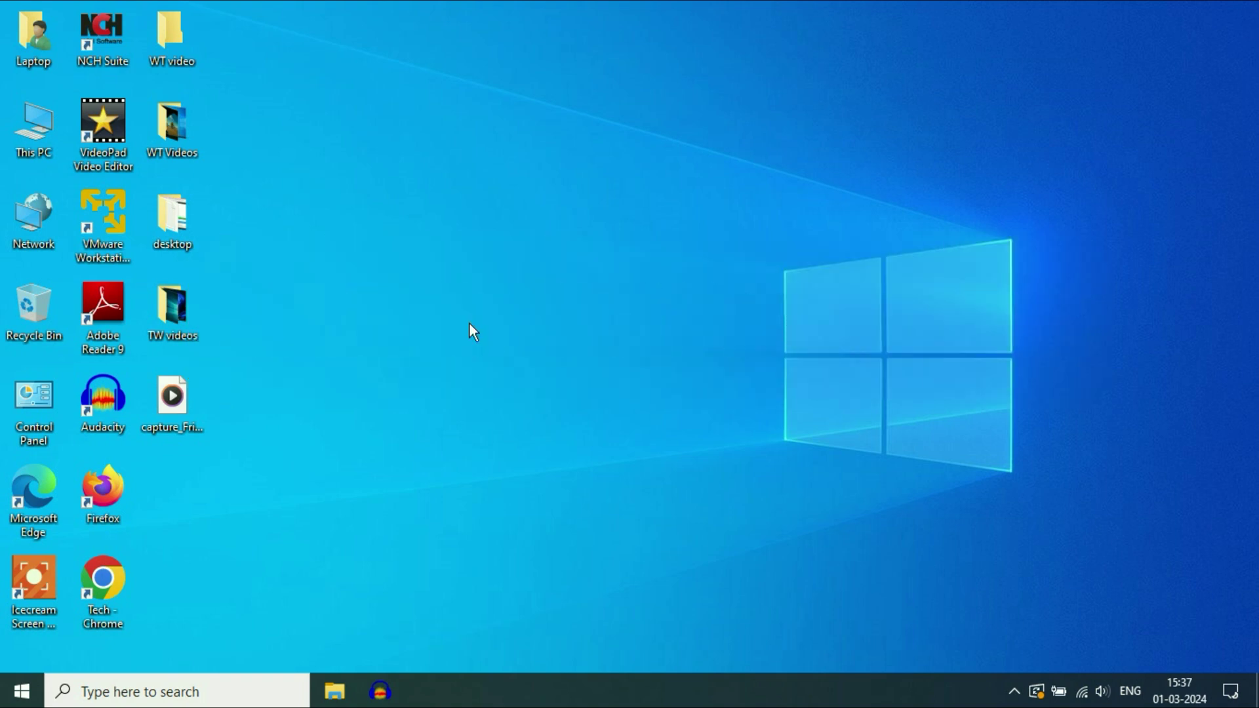
Search 'view adv' to open System Properties and center the dialog on screen.
{"action": "left_click", "coordinate": [22, 692]}
{"action": "type", "text": "v"}
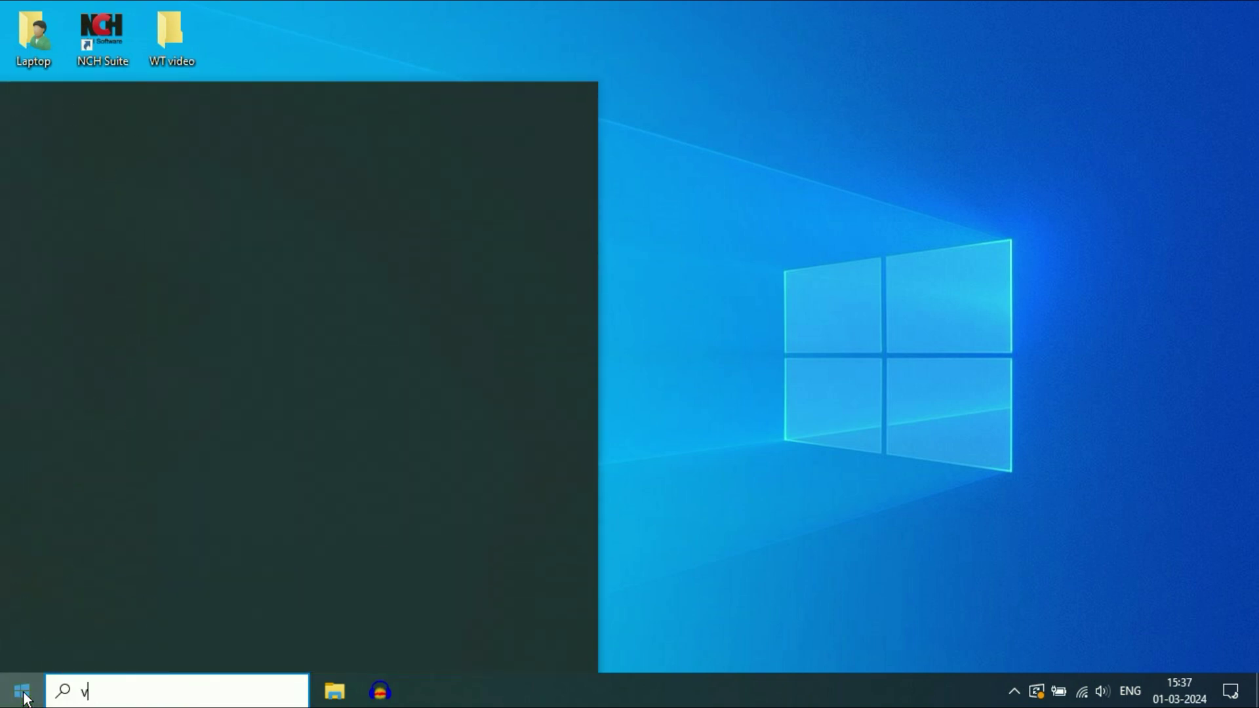
{"action": "type", "text": "iew adv"}
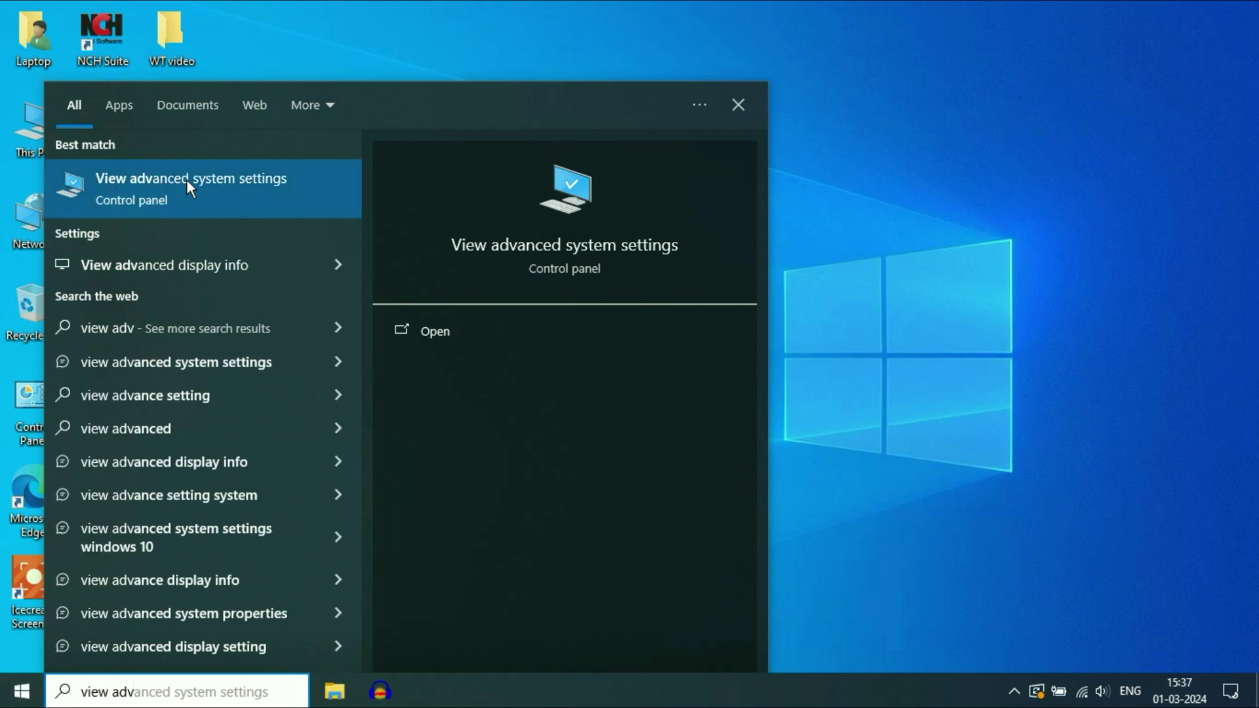
{"action": "left_click", "coordinate": [207, 188]}
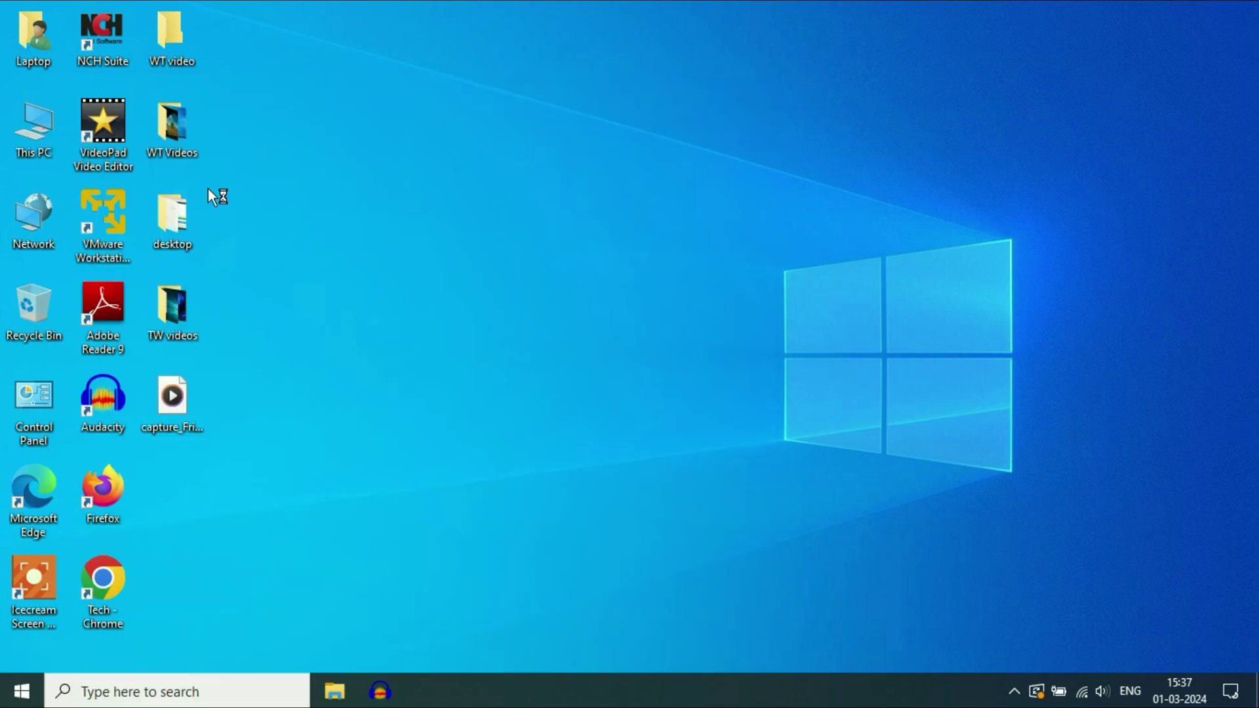
{"action": "left_click_drag", "start_coordinate": [239, 34], "coordinate": [632, 85]}
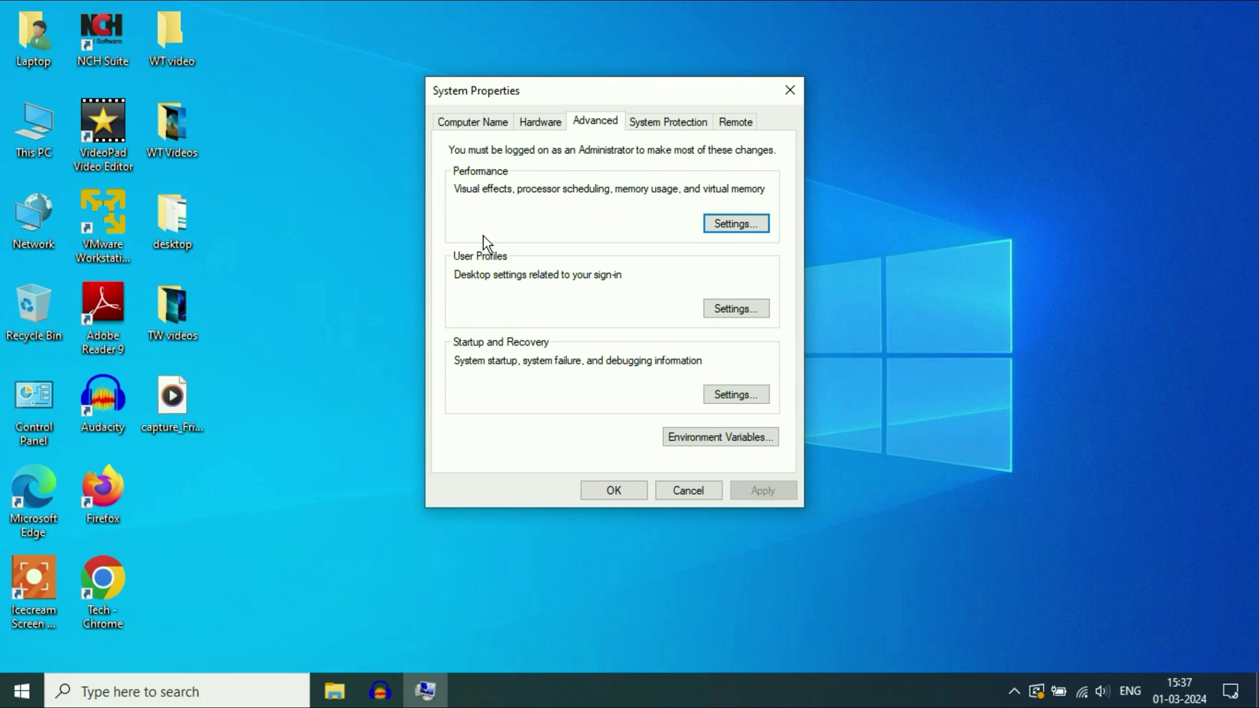
Set best performance, re-enabling taskbar animations, thumbnail previews, icon thumbnails, window dragging contents, smooth fonts.
{"action": "left_click", "coordinate": [732, 227]}
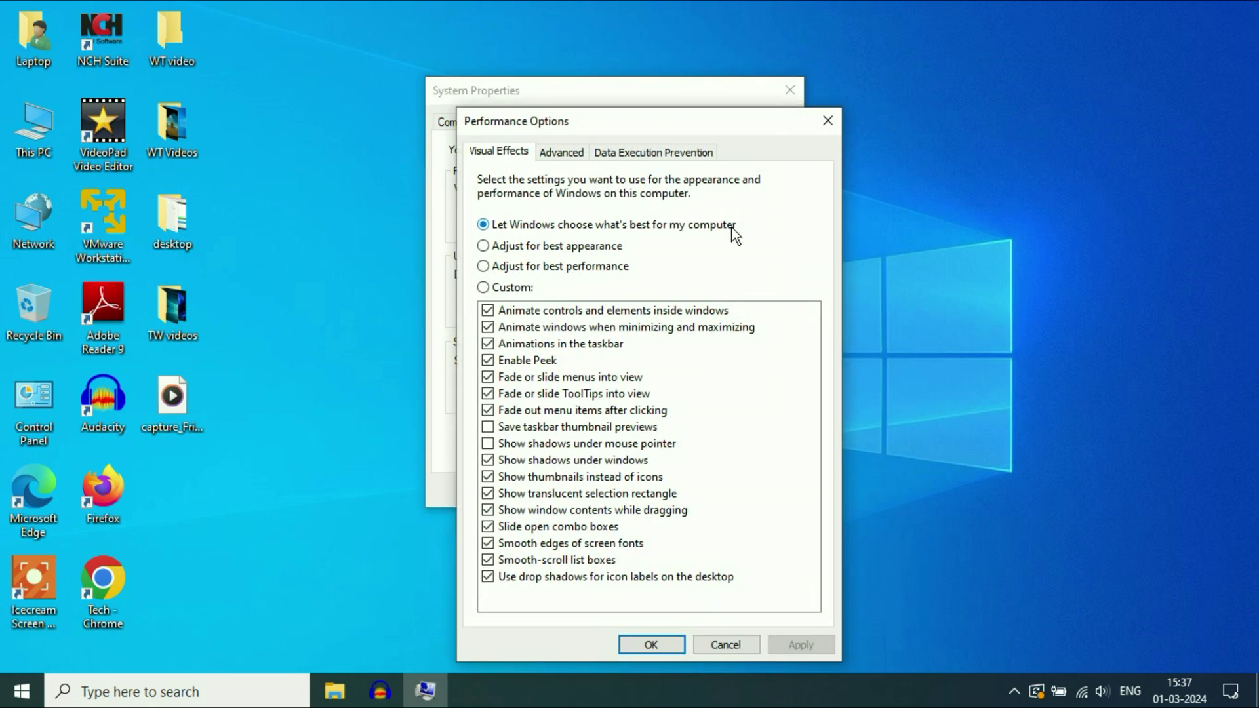
{"action": "left_click_drag", "start_coordinate": [649, 129], "coordinate": [519, 58]}
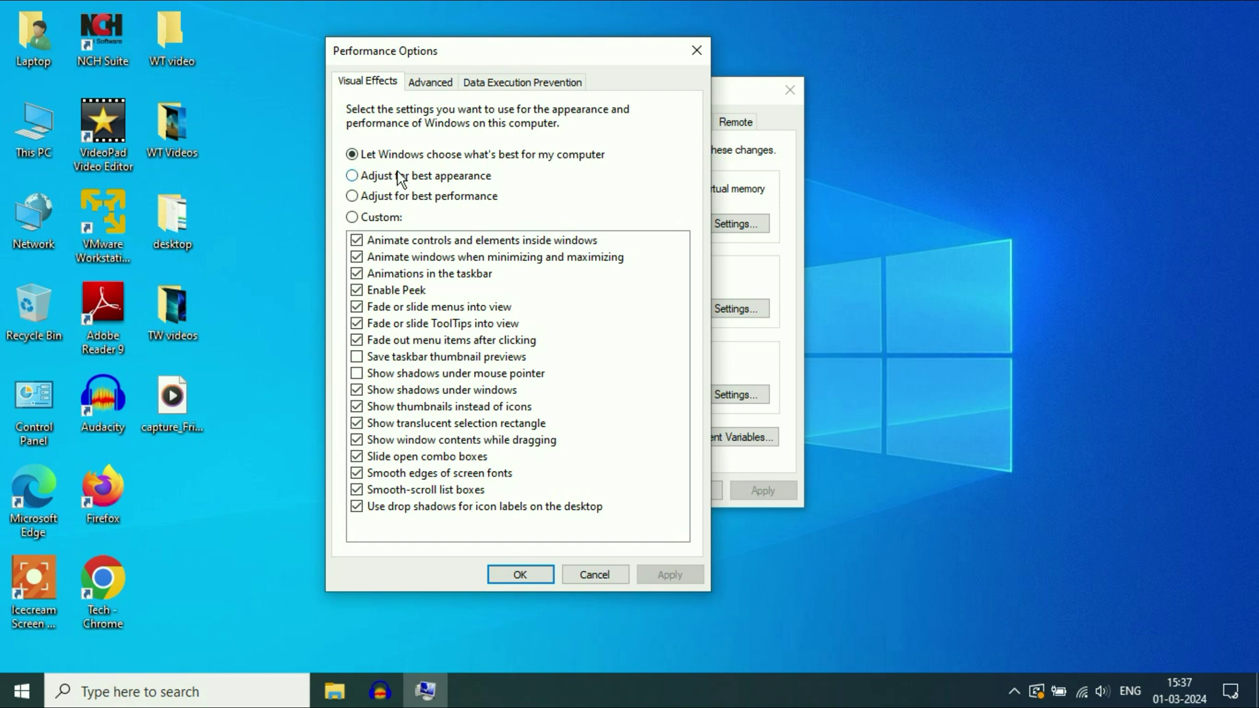
{"action": "left_click", "coordinate": [357, 196]}
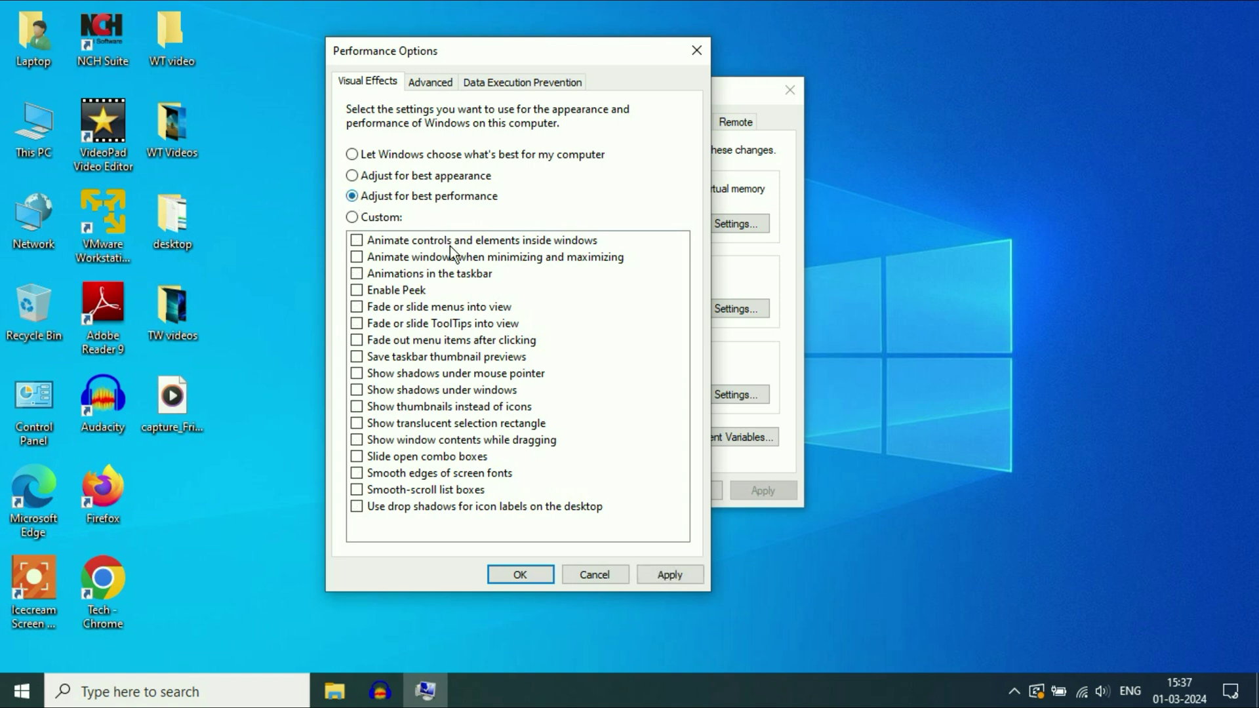
{"action": "left_click", "coordinate": [358, 274]}
{"action": "left_click", "coordinate": [358, 356]}
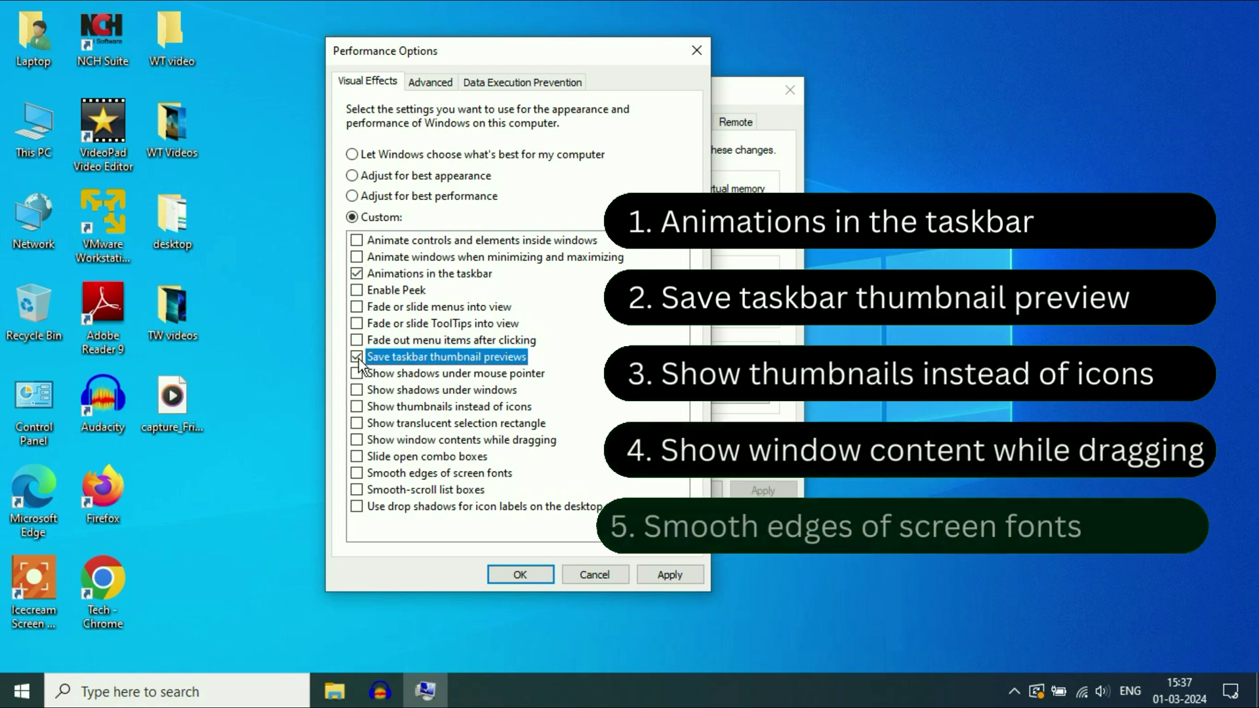
{"action": "left_click", "coordinate": [359, 407]}
{"action": "left_click", "coordinate": [357, 440]}
{"action": "left_click", "coordinate": [356, 473]}
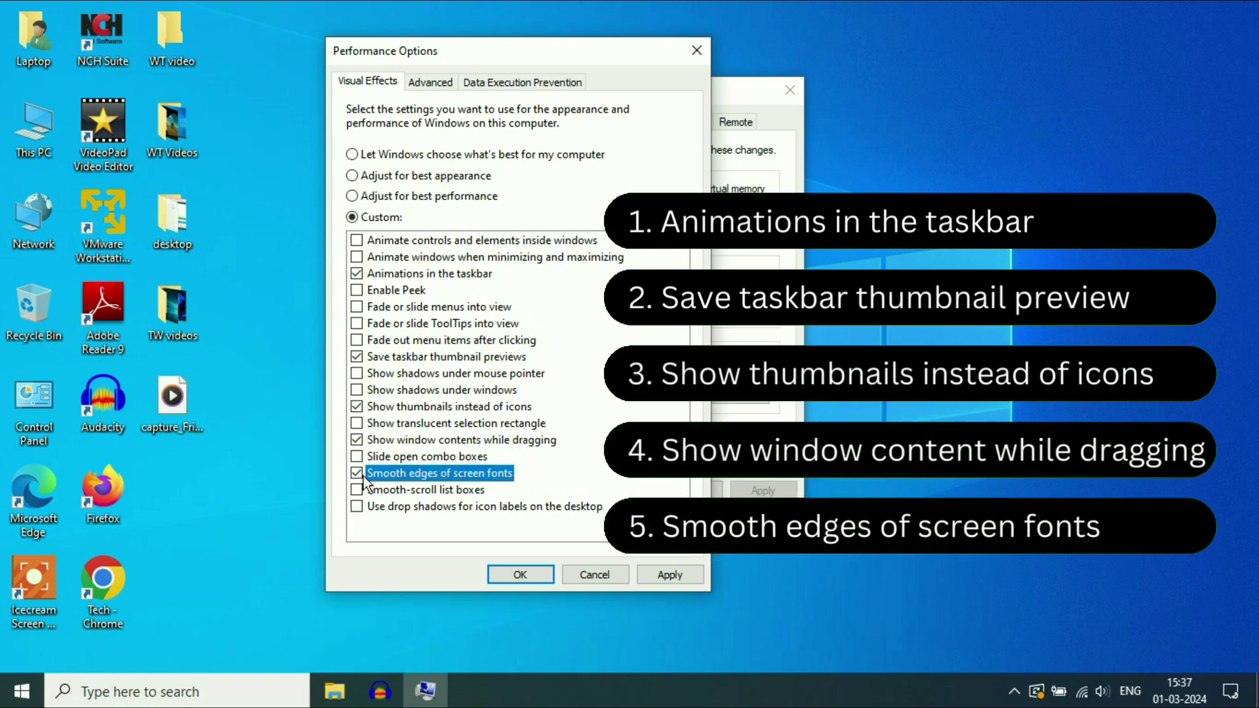
{"action": "left_click", "coordinate": [660, 574]}
{"action": "left_click", "coordinate": [528, 581]}
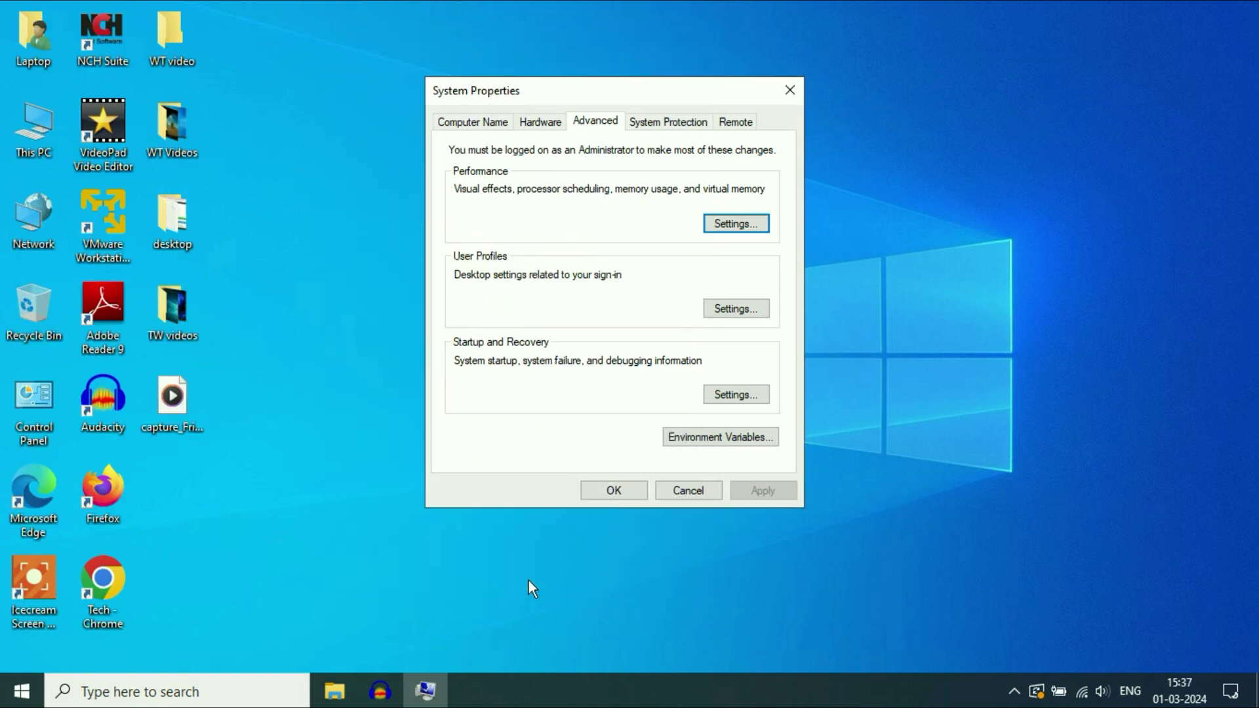
{"action": "left_click", "coordinate": [616, 490]}
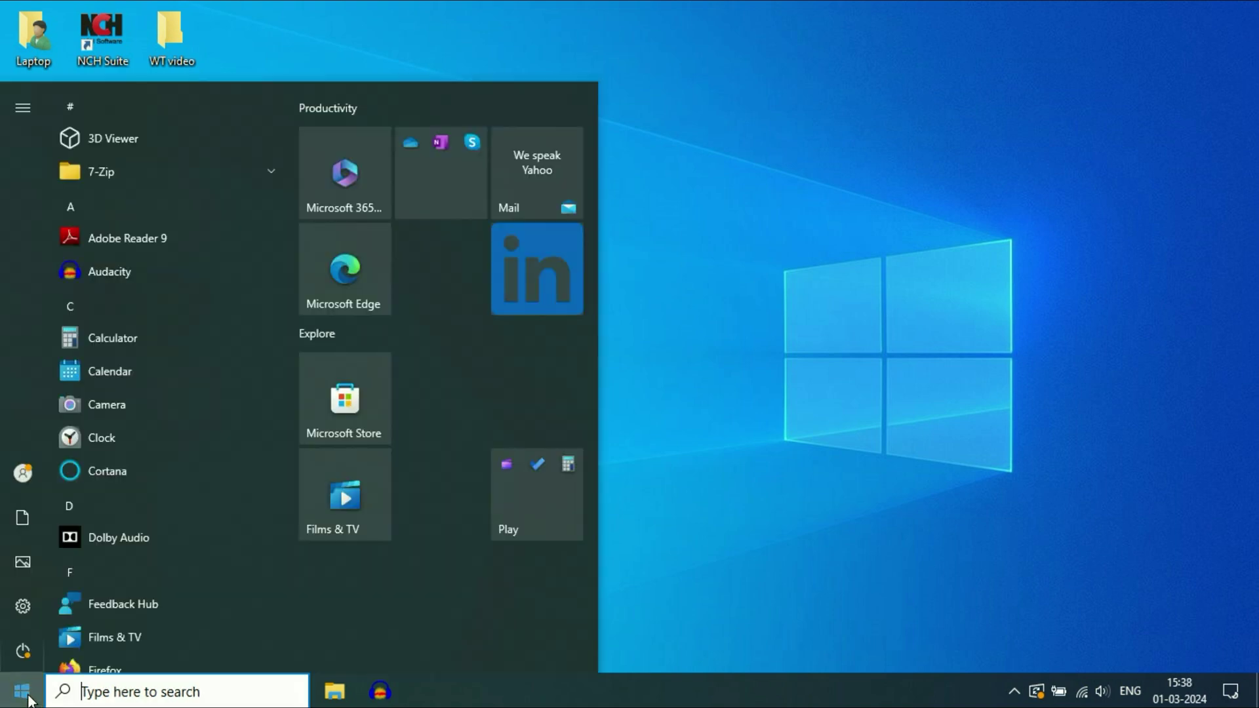
Search 'antivi' and open the Windows Security app.
{"action": "type", "text": "antivi"}
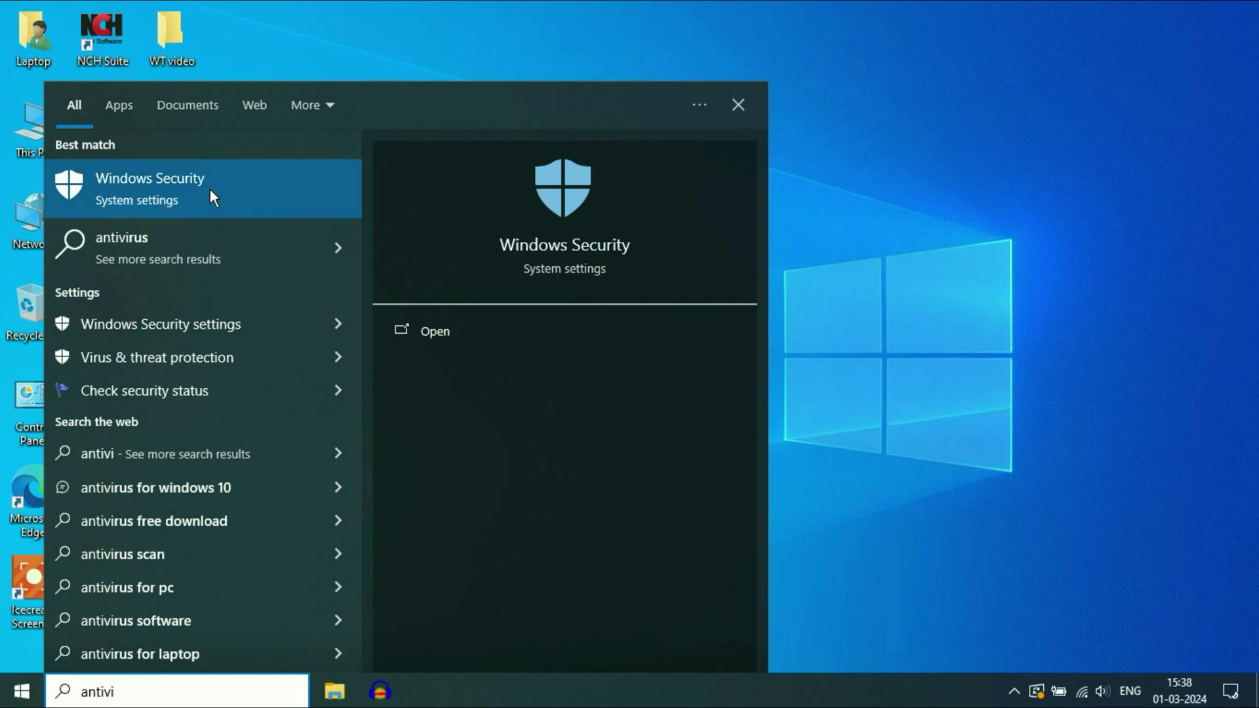
{"action": "left_click", "coordinate": [165, 191]}
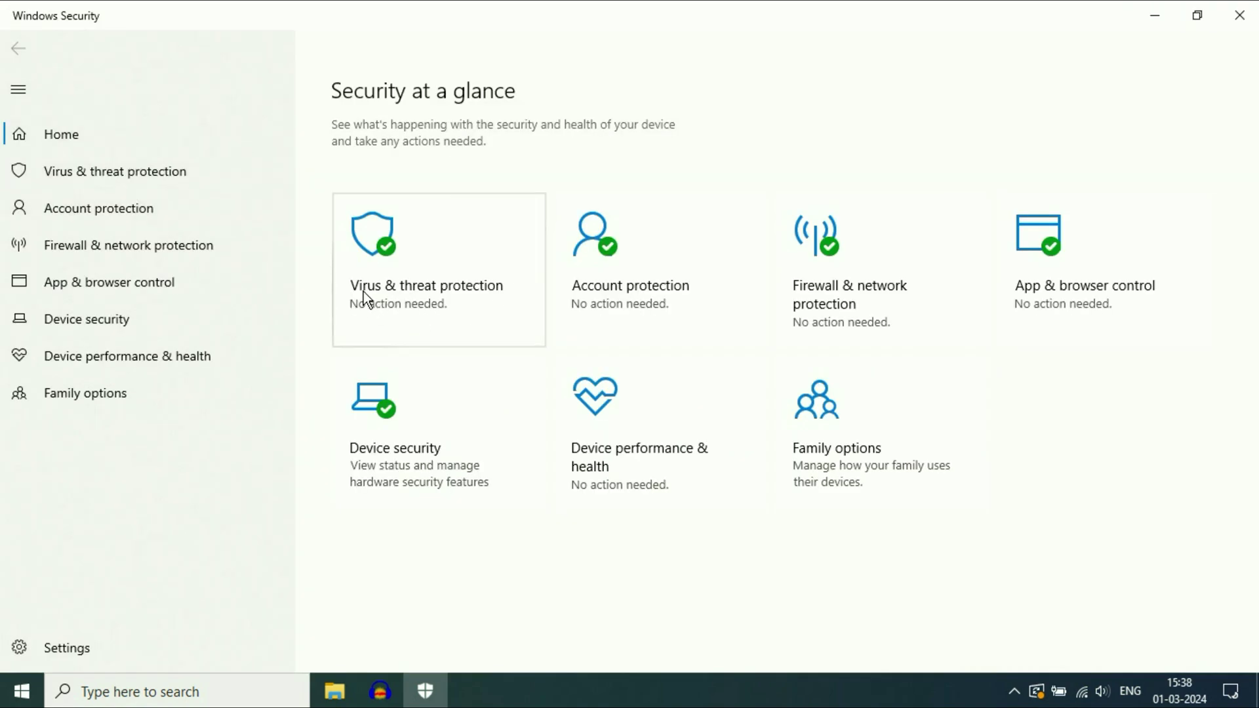
Choose Microsoft Defender Offline scan in Virus & threat protection scan options, then close Windows Security.
{"action": "left_click", "coordinate": [435, 281]}
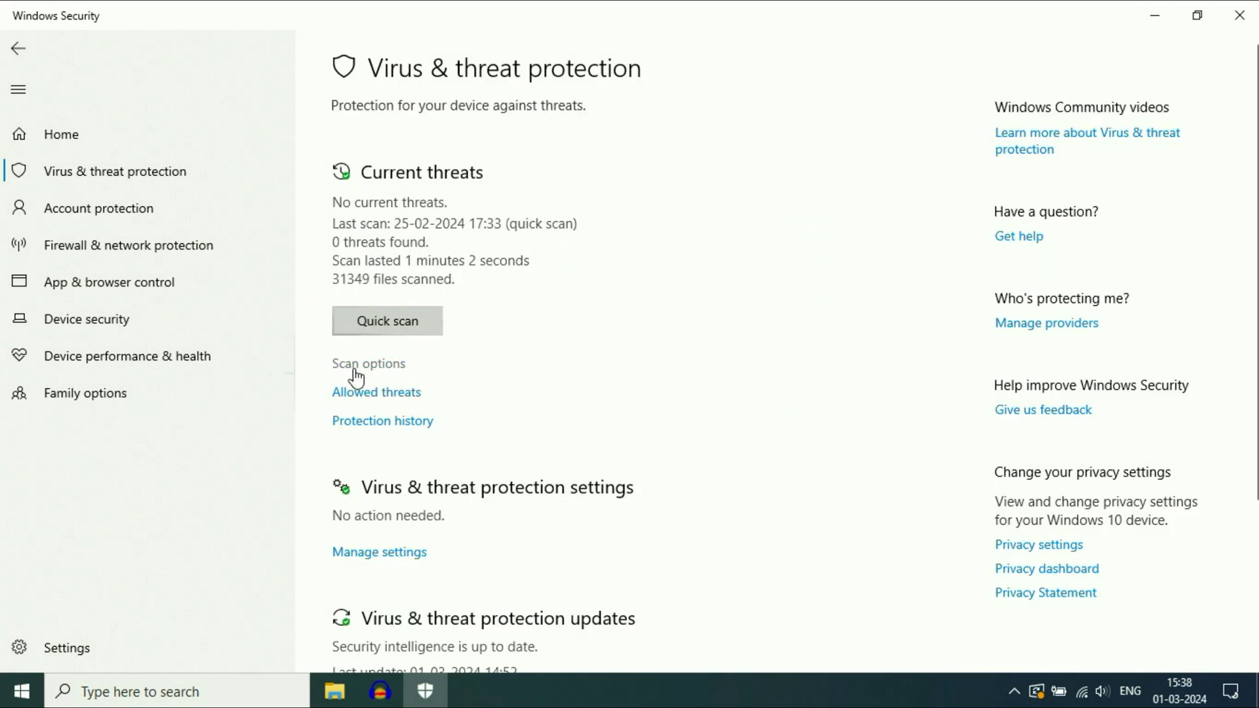
{"action": "left_click", "coordinate": [392, 365]}
{"action": "scroll", "coordinate": [527, 354], "scroll_direction": "down", "scroll_amount": 3}
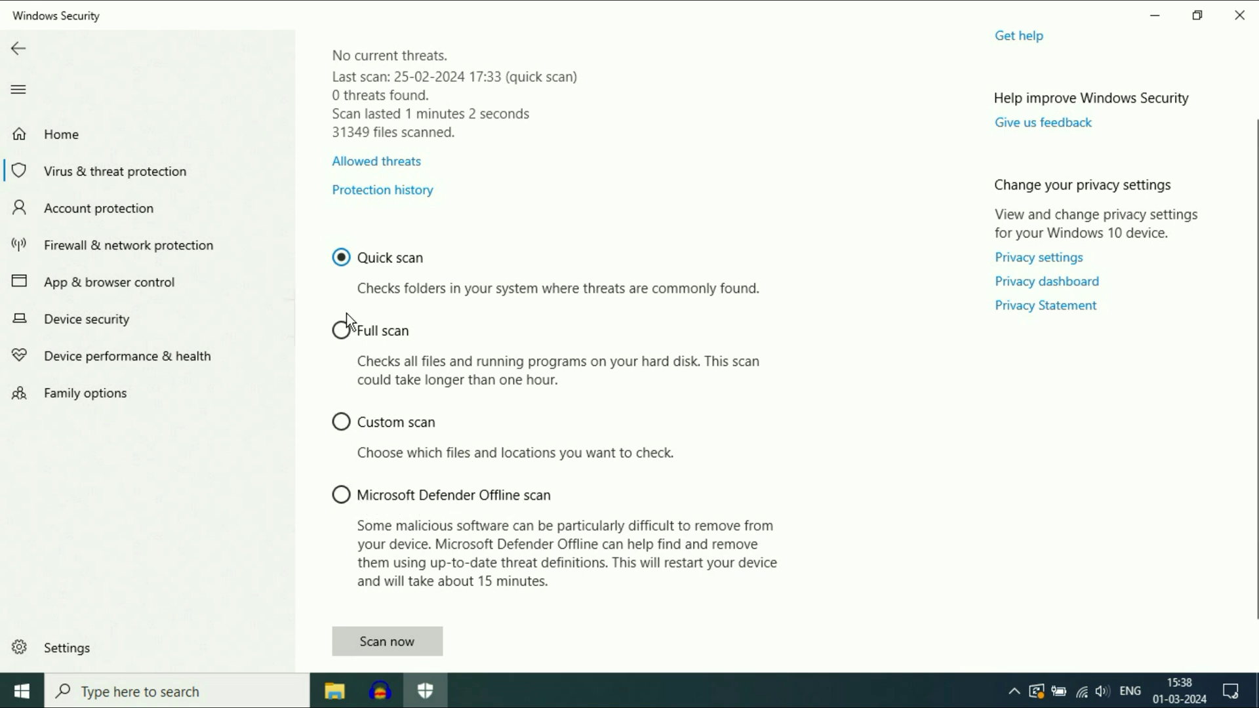
{"action": "left_click", "coordinate": [357, 333]}
{"action": "left_click", "coordinate": [342, 496]}
{"action": "left_click", "coordinate": [1239, 15]}
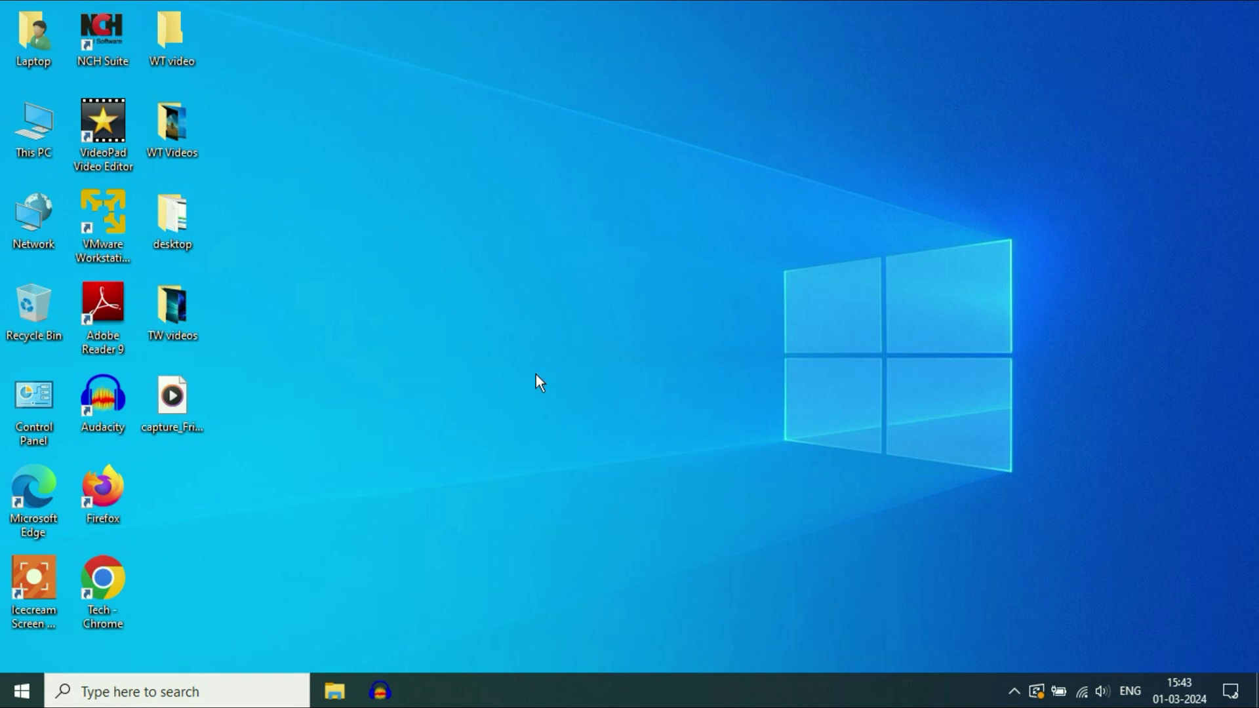
Run 'mrt' from the Run box to launch the Malicious Software Removal Tool.
{"action": "right_click", "coordinate": [26, 692]}
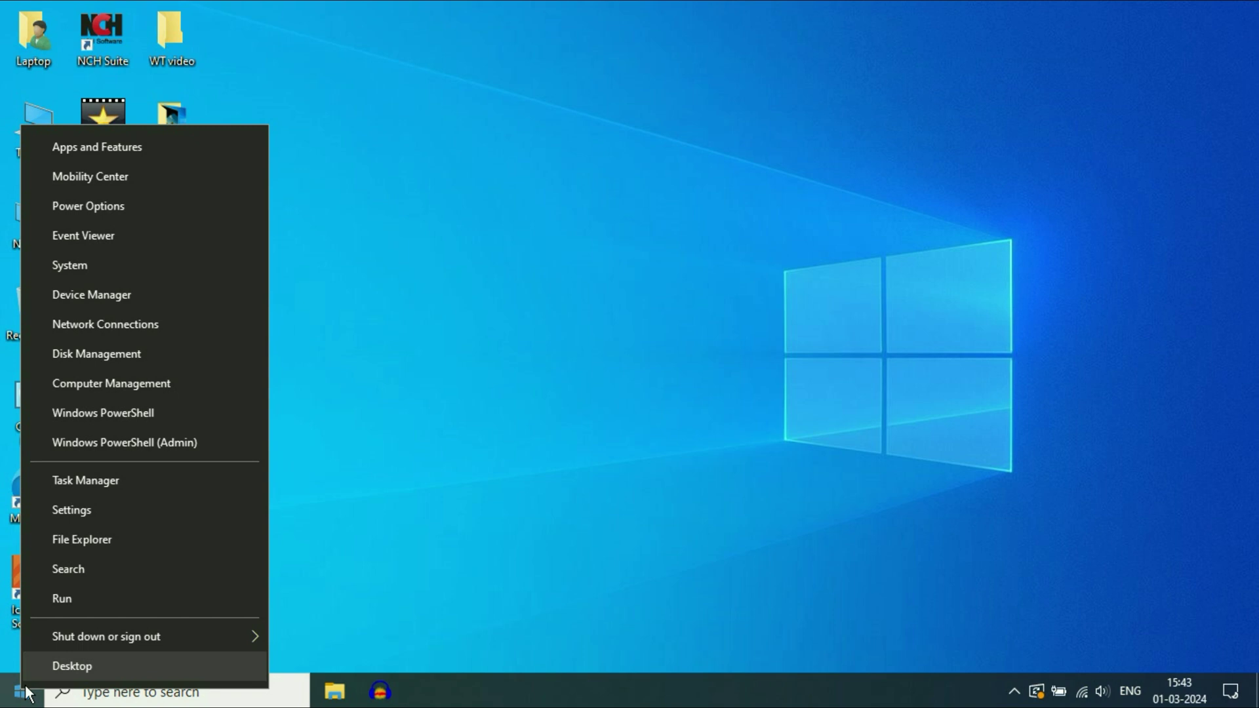
{"action": "left_click", "coordinate": [73, 600]}
{"action": "left_click_drag", "start_coordinate": [215, 483], "coordinate": [684, 289]}
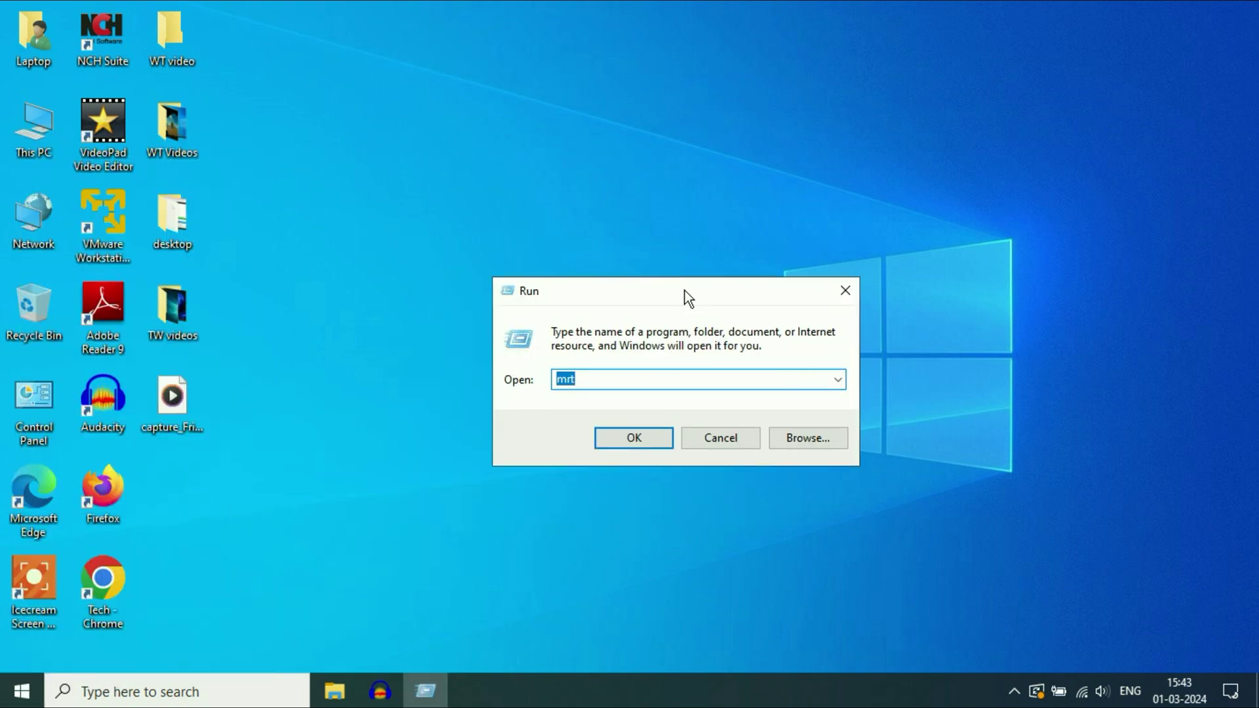
{"action": "key", "text": "BackSpace"}
{"action": "type", "text": "mrt"}
{"action": "key", "text": "Return"}
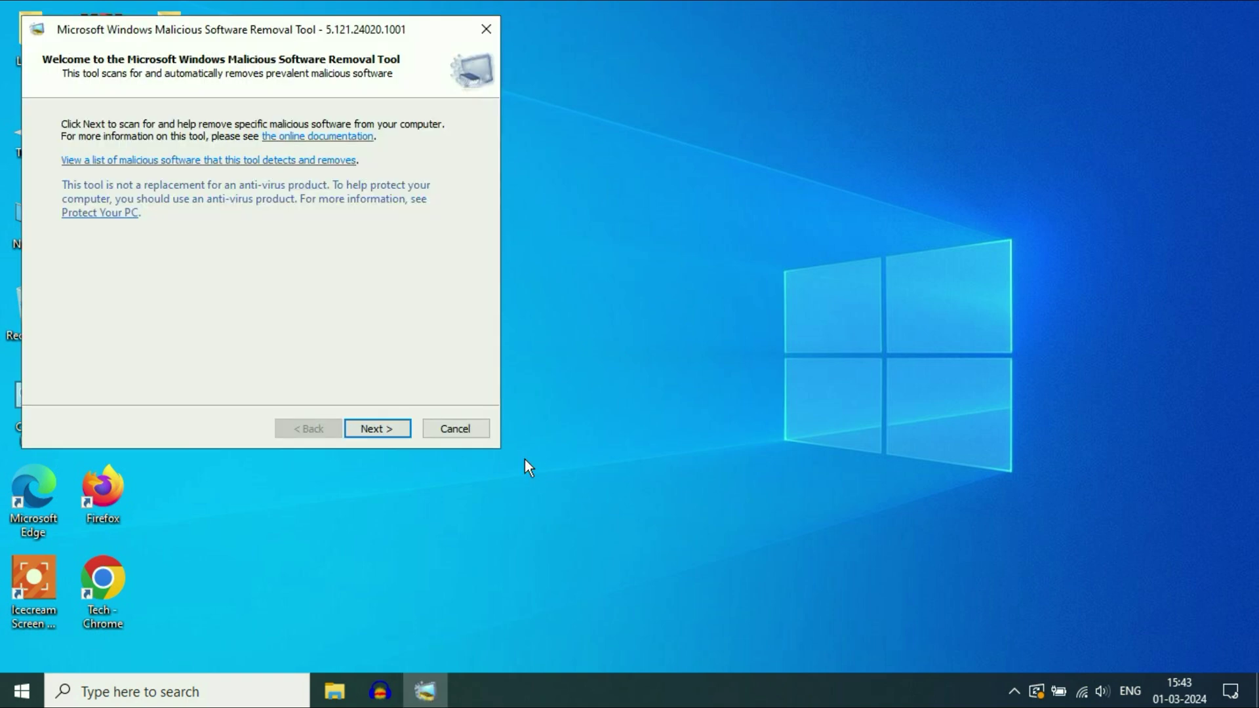
Center the removal tool window and start a Full scan.
{"action": "left_click_drag", "start_coordinate": [269, 41], "coordinate": [633, 99]}
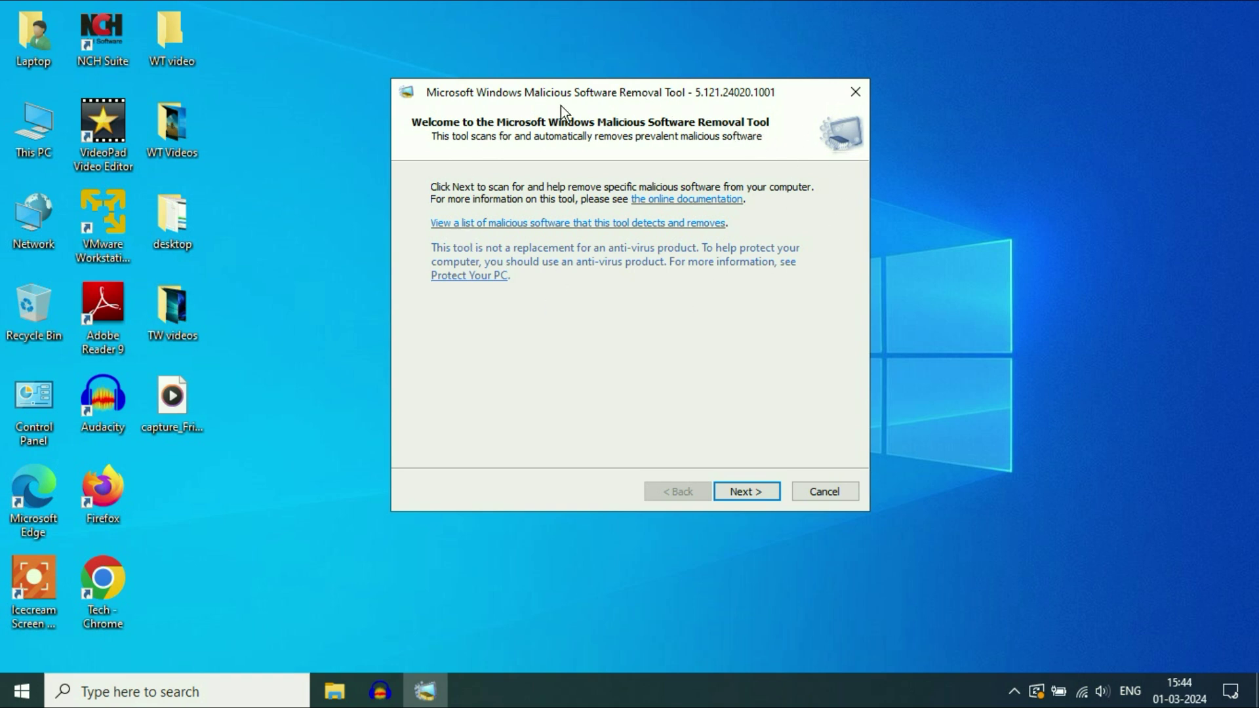
{"action": "left_click", "coordinate": [763, 493]}
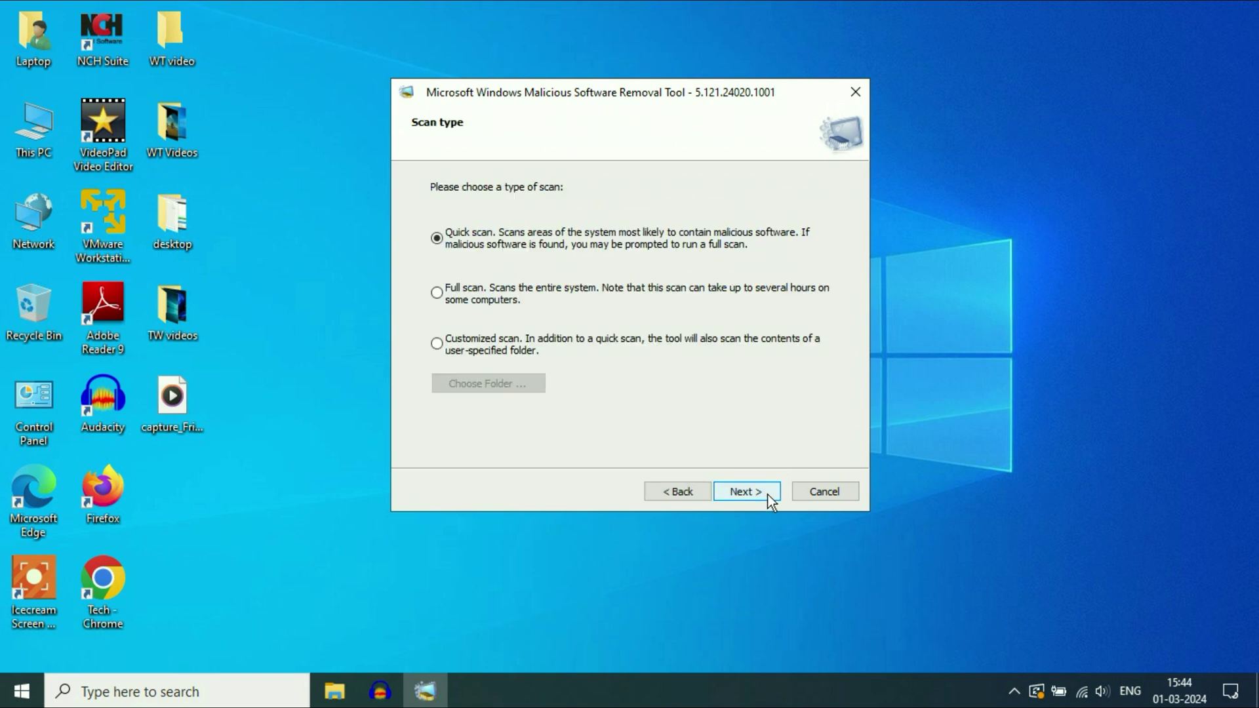
{"action": "left_click", "coordinate": [437, 293]}
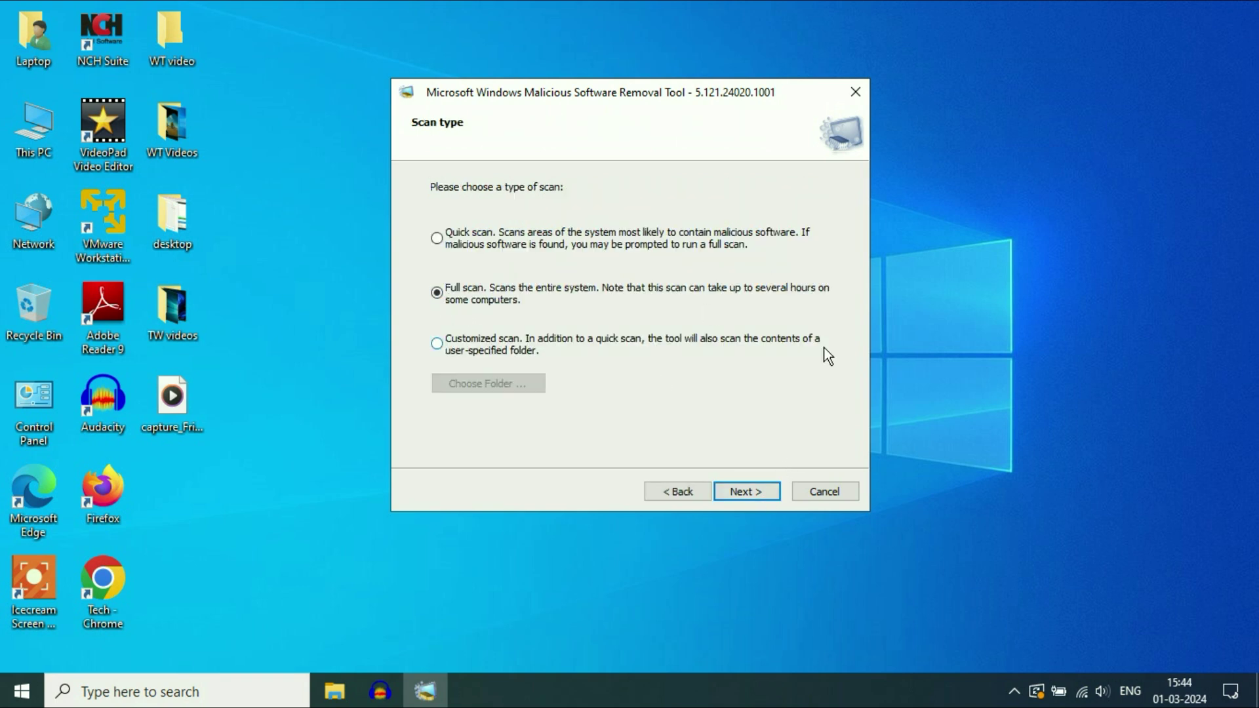
{"action": "left_click", "coordinate": [766, 493]}
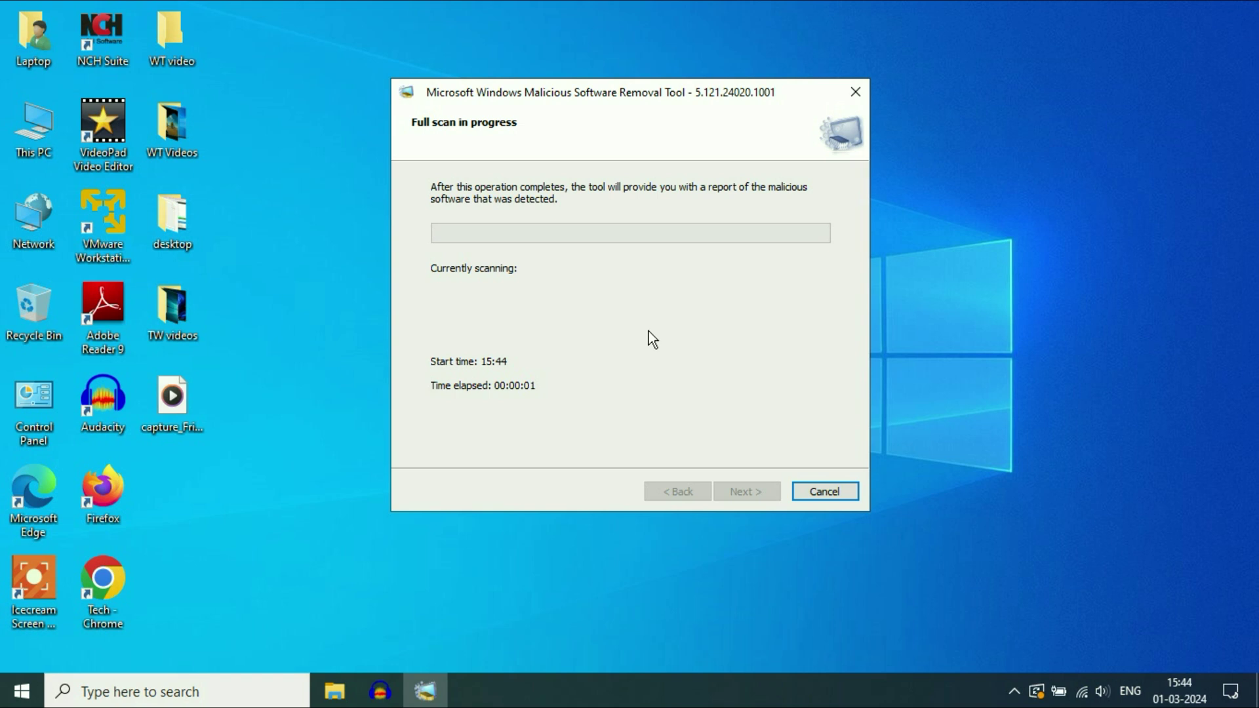